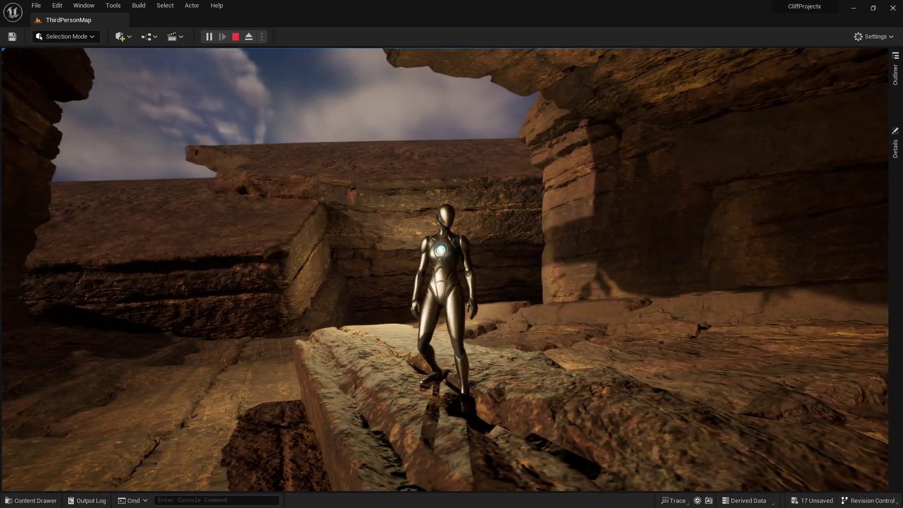
Step: Walk the mannequin through the finished cliff environment in the play preview and make it jump
{"action": "key", "text": "w"}
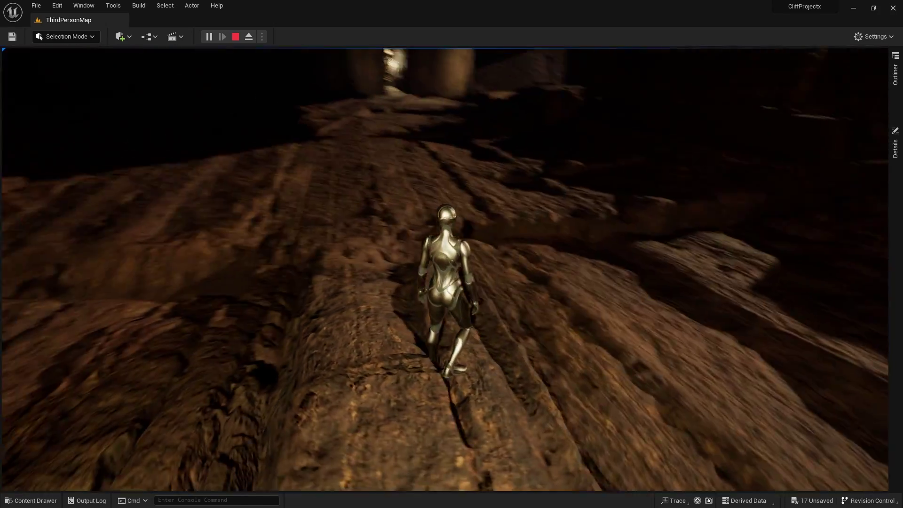
{"action": "key", "text": "space"}
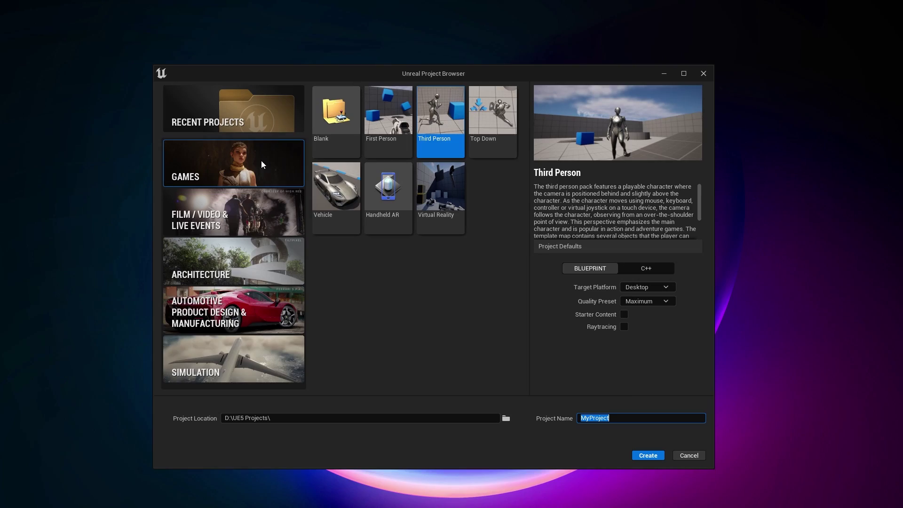
Step: Choose the Third Person template from the Games category and name the new project CliffProjectx
{"action": "left_click", "coordinate": [264, 165]}
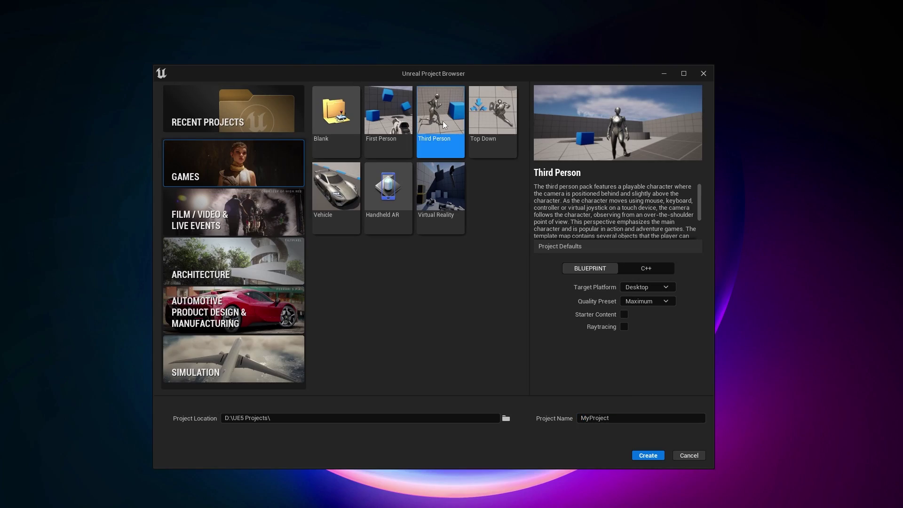
{"action": "left_click", "coordinate": [624, 417]}
{"action": "double_click", "coordinate": [623, 417]}
{"action": "key", "text": "BackSpace"}
{"action": "type", "text": "Cl"}
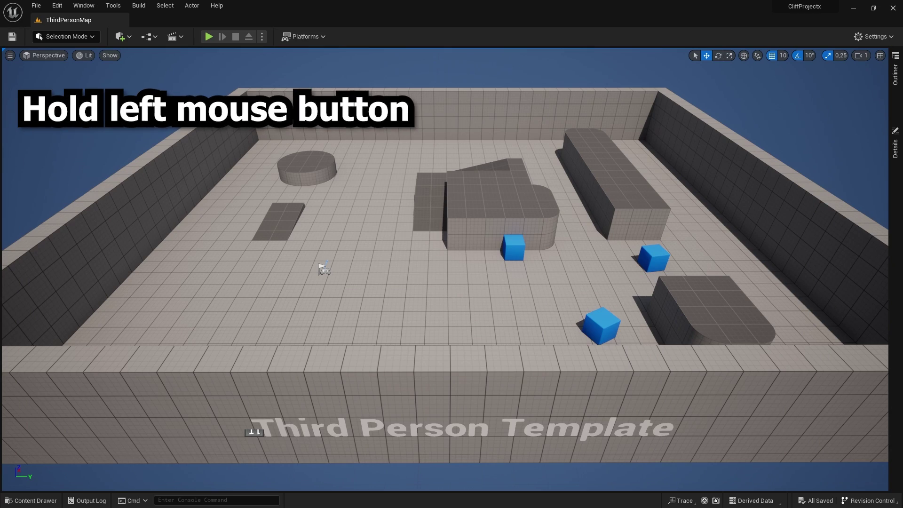
Step: Fly the camera around the Third Person template level to inspect its layout from different positions
{"action": "key", "text": "a"}
{"action": "key", "text": "d"}
{"action": "key", "text": "w"}
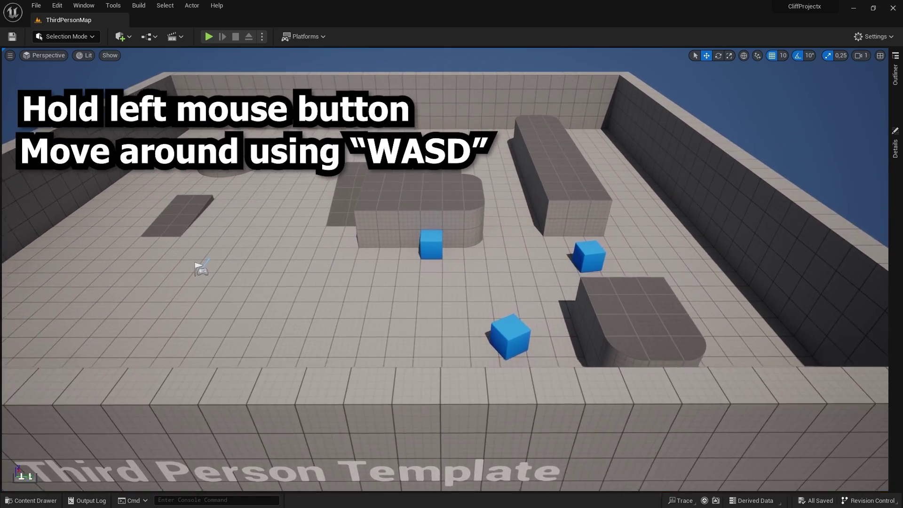
{"action": "key", "text": "s"}
{"action": "key", "text": "a"}
{"action": "key", "text": "w"}
{"action": "key", "text": "d"}
{"action": "key", "text": "a"}
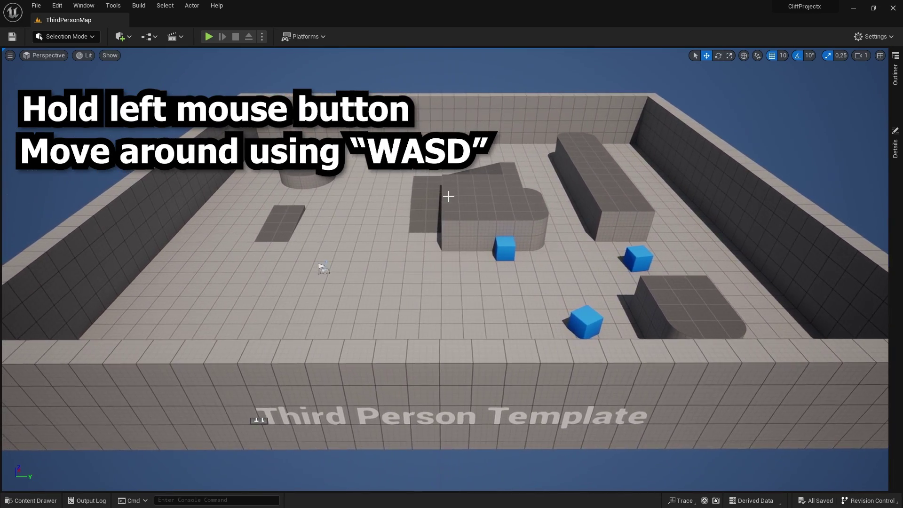
{"action": "mouse_move", "coordinate": [448, 197]}
{"action": "right_mouse_down"}
{"action": "mouse_move", "coordinate": [465, 94]}
{"action": "mouse_move", "coordinate": [409, 141]}
{"action": "mouse_move", "coordinate": [376, 193]}
{"action": "mouse_move", "coordinate": [569, 235]}
{"action": "mouse_move", "coordinate": [508, 183]}
{"action": "mouse_move", "coordinate": [437, 188]}
{"action": "mouse_move", "coordinate": [449, 196]}
{"action": "right_mouse_up"}
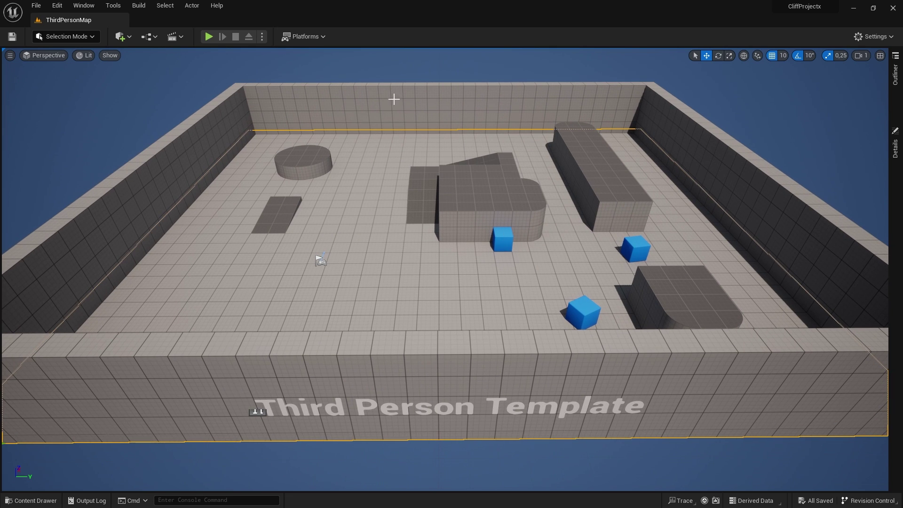
Step: Select the level's back wall, raised blocks, blue cube and ramp one after another to inspect the individual objects
{"action": "left_click", "coordinate": [417, 104]}
{"action": "left_click", "coordinate": [482, 181]}
{"action": "left_click", "coordinate": [593, 165]}
{"action": "left_click", "coordinate": [641, 288]}
{"action": "left_click", "coordinate": [594, 309]}
{"action": "left_click", "coordinate": [484, 216]}
{"action": "left_click", "coordinate": [424, 213]}
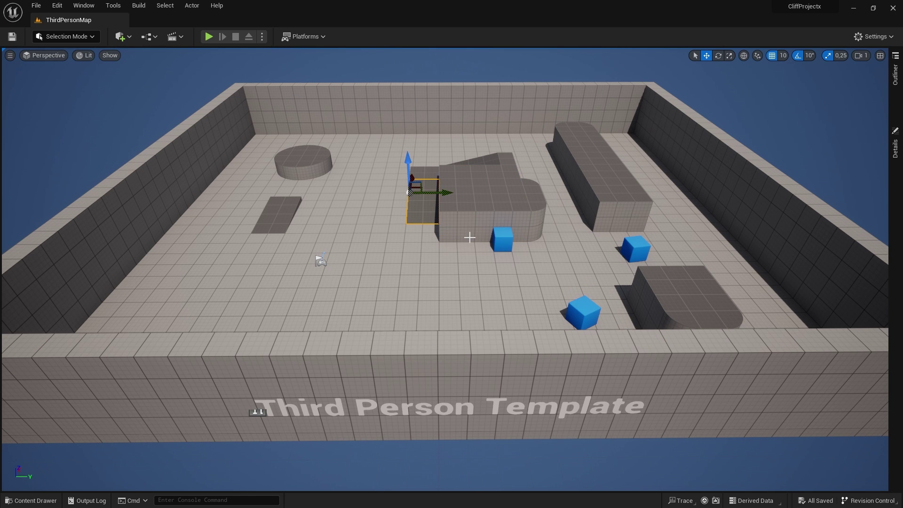
Step: Bring up Quixel Bridge and browse the environment collections to the Natural category
{"action": "key", "text": "d"}
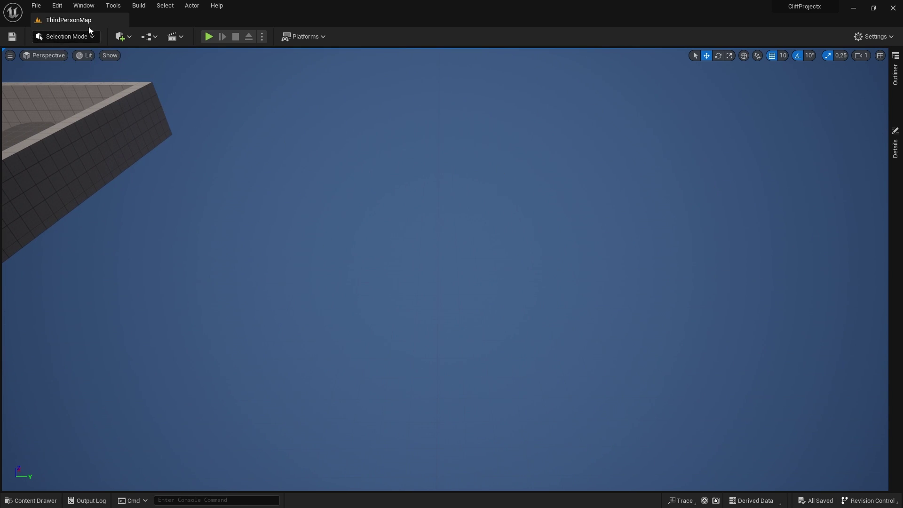
{"action": "left_click", "coordinate": [123, 36]}
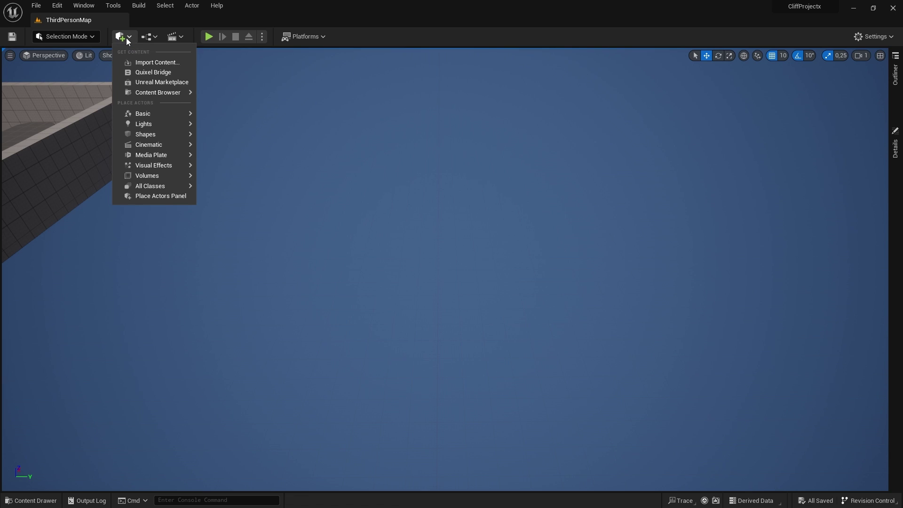
{"action": "left_click", "coordinate": [151, 73]}
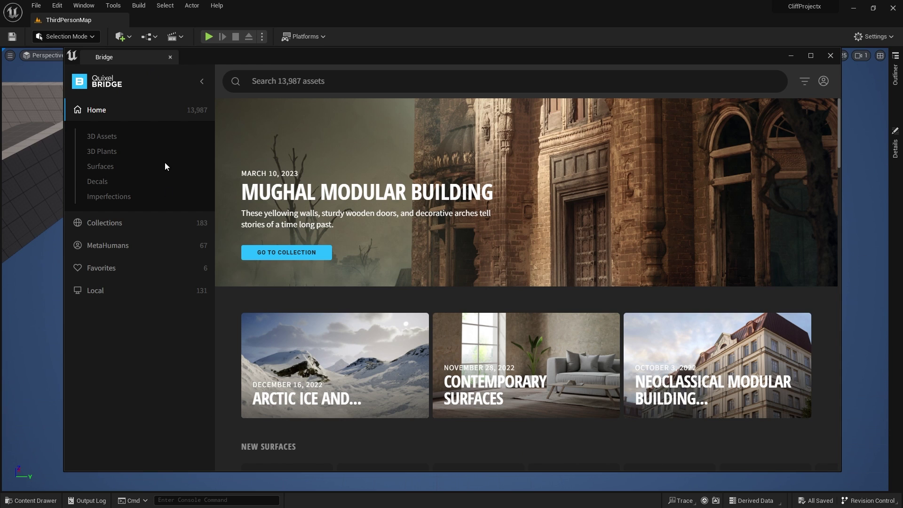
{"action": "left_click", "coordinate": [104, 223]}
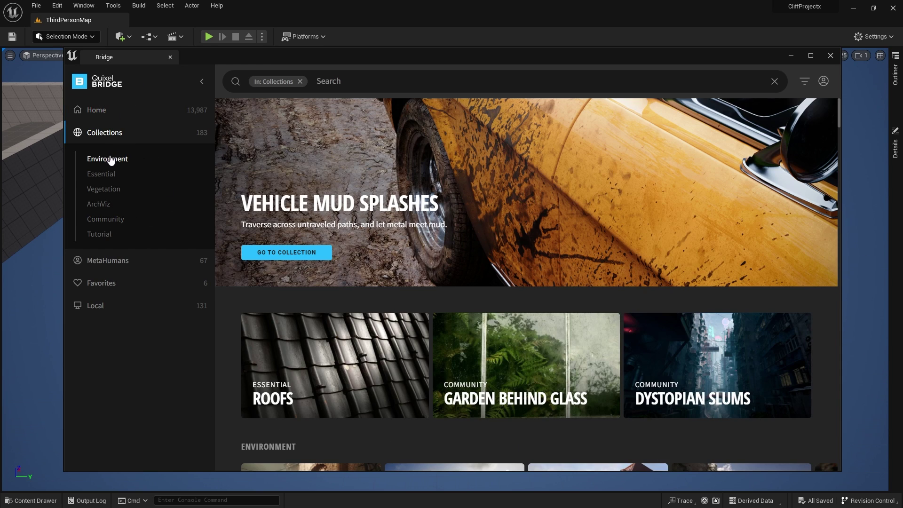
{"action": "left_click", "coordinate": [111, 160]}
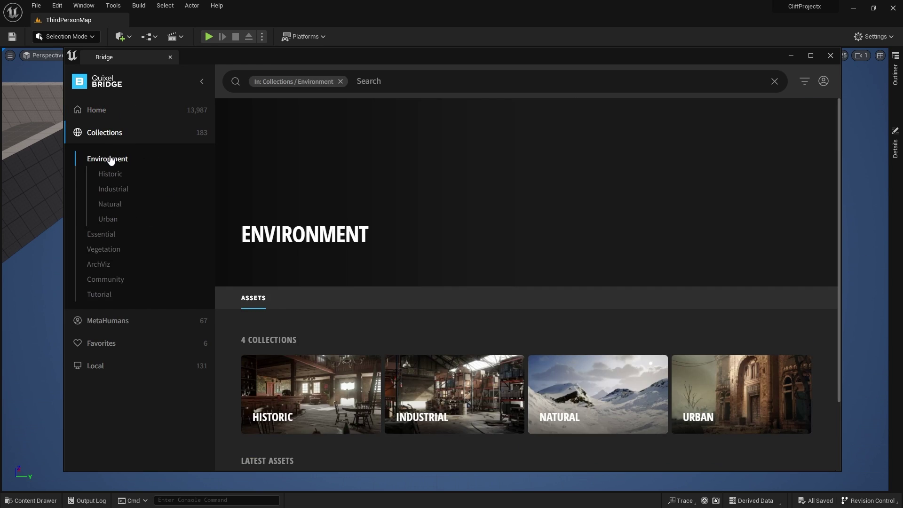
{"action": "scroll", "coordinate": [569, 310], "scroll_direction": "down", "scroll_amount": 3}
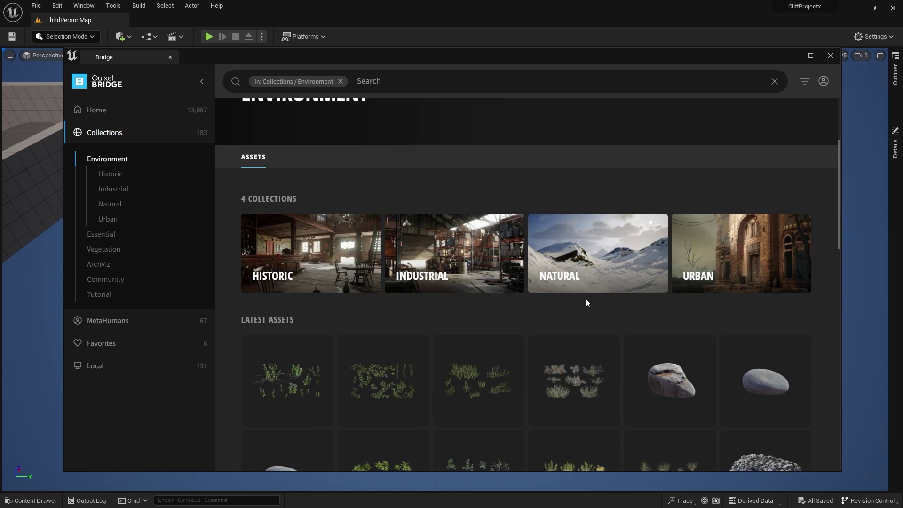
{"action": "left_click", "coordinate": [599, 256]}
Step: Browse the Natural collections and open the Limestone Quarry collection
{"action": "scroll", "coordinate": [629, 296], "scroll_direction": "down", "scroll_amount": 3}
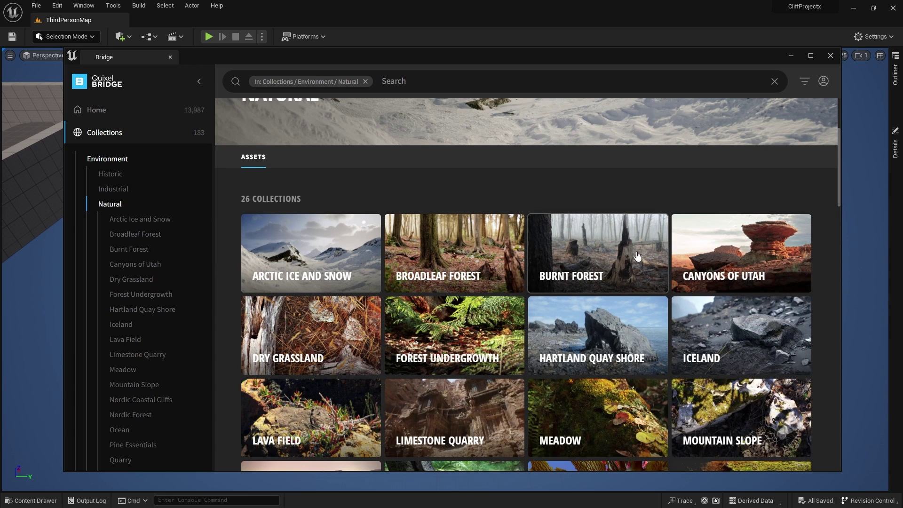
{"action": "scroll", "coordinate": [708, 331], "scroll_direction": "down", "scroll_amount": 3}
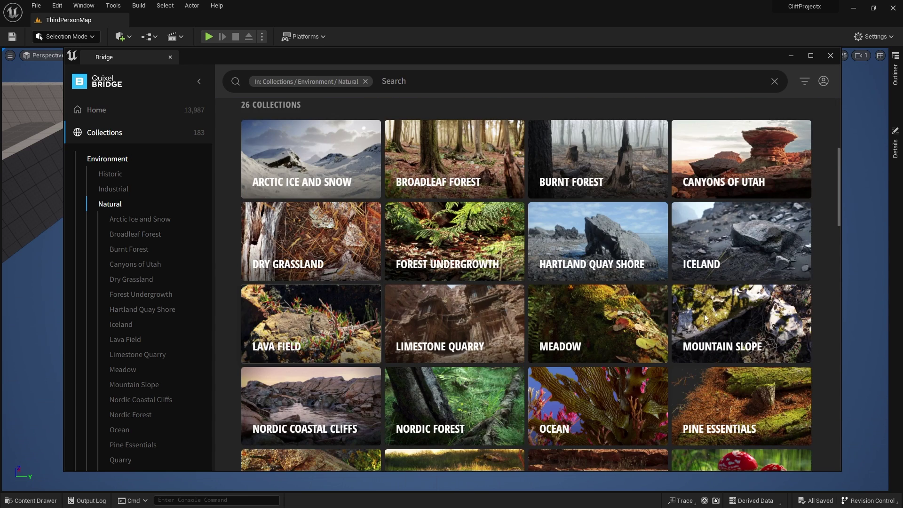
{"action": "scroll", "coordinate": [707, 330], "scroll_direction": "down", "scroll_amount": 1}
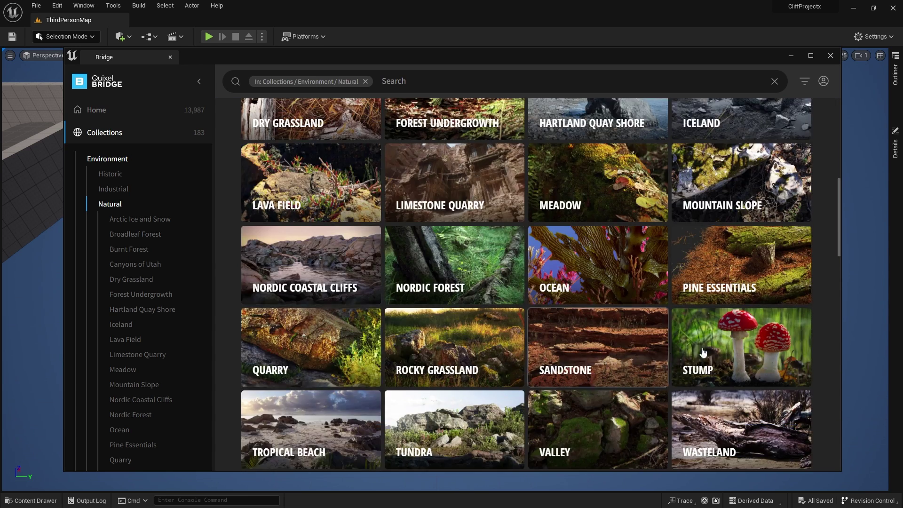
{"action": "scroll", "coordinate": [714, 348], "scroll_direction": "down", "scroll_amount": 2}
{"action": "scroll", "coordinate": [716, 352], "scroll_direction": "up", "scroll_amount": 3}
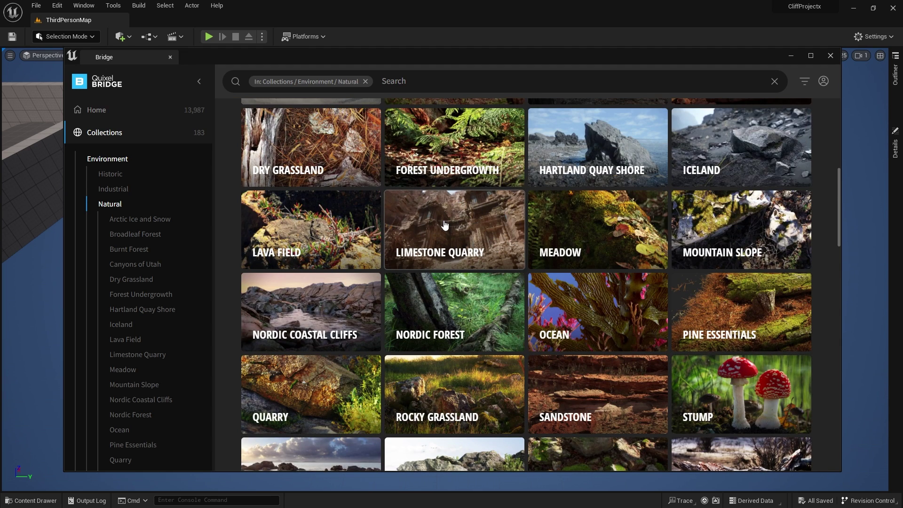
{"action": "left_click", "coordinate": [444, 225]}
Step: Download the Quarry Cliff 3D asset at High Quality, add it to the project, and dismiss the asset windows
{"action": "scroll", "coordinate": [404, 220], "scroll_direction": "down", "scroll_amount": 4}
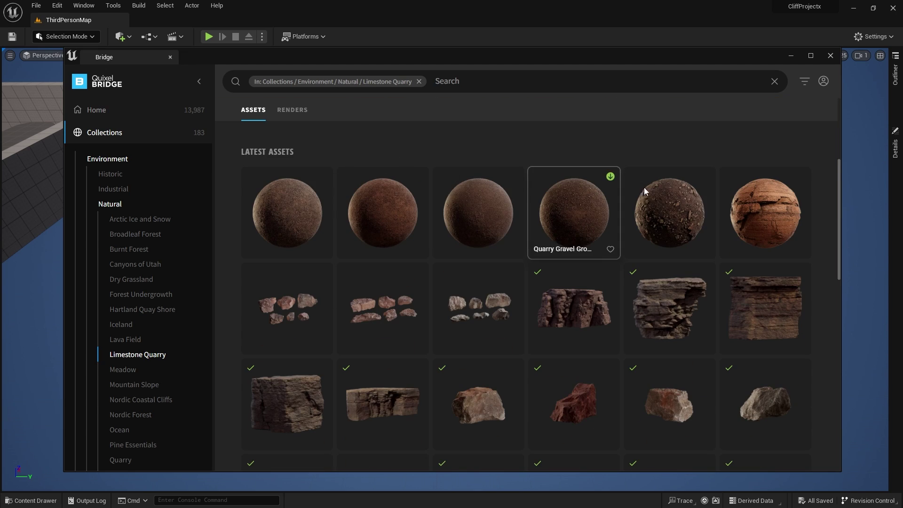
{"action": "scroll", "coordinate": [376, 343], "scroll_direction": "down", "scroll_amount": 1}
{"action": "scroll", "coordinate": [588, 320], "scroll_direction": "down", "scroll_amount": 1}
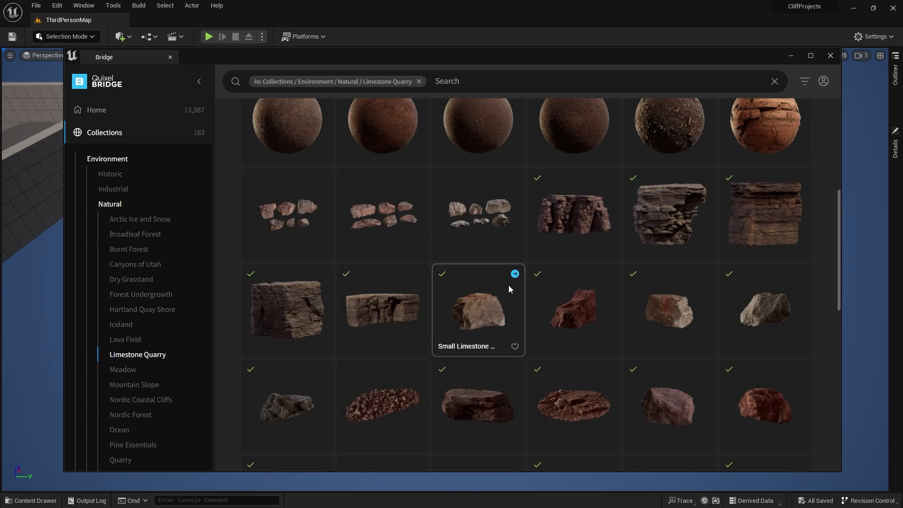
{"action": "left_click", "coordinate": [762, 224]}
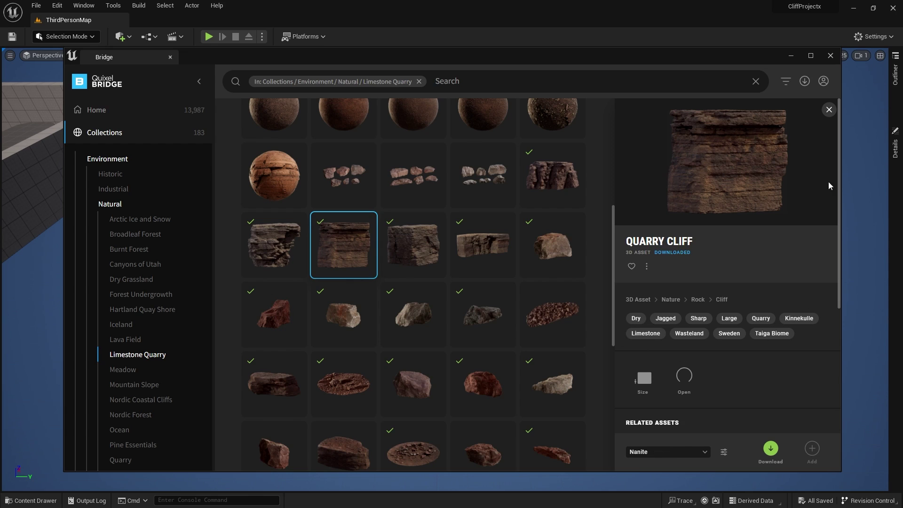
{"action": "left_click", "coordinate": [671, 452]}
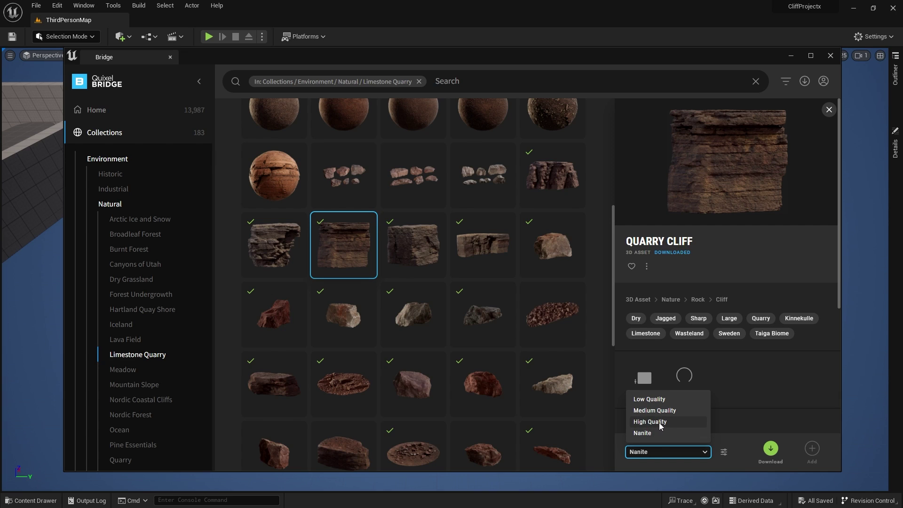
{"action": "left_click", "coordinate": [658, 422]}
{"action": "left_click", "coordinate": [760, 455]}
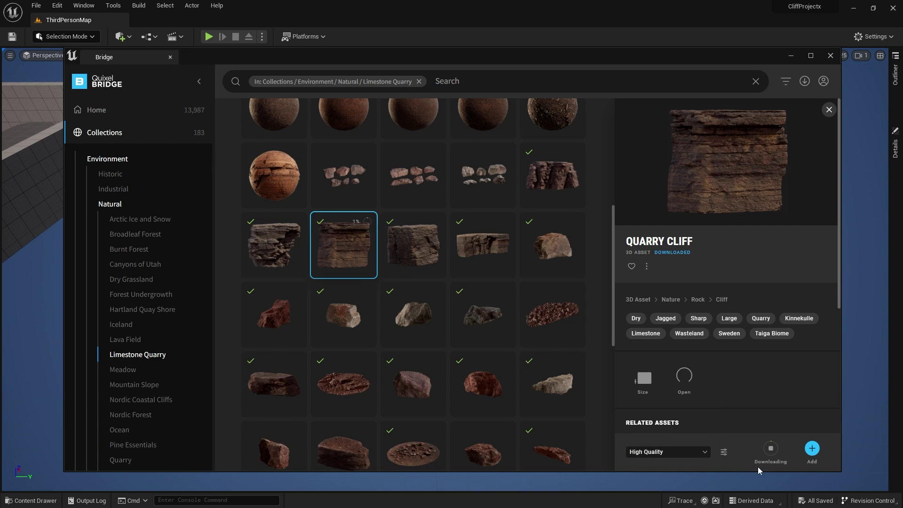
{"action": "left_click", "coordinate": [812, 448]}
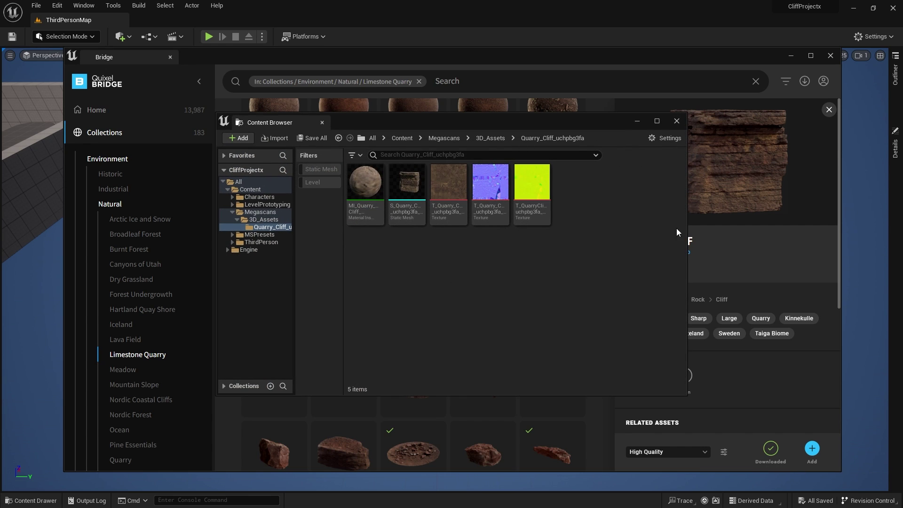
{"action": "left_click", "coordinate": [676, 121]}
{"action": "left_click", "coordinate": [793, 57]}
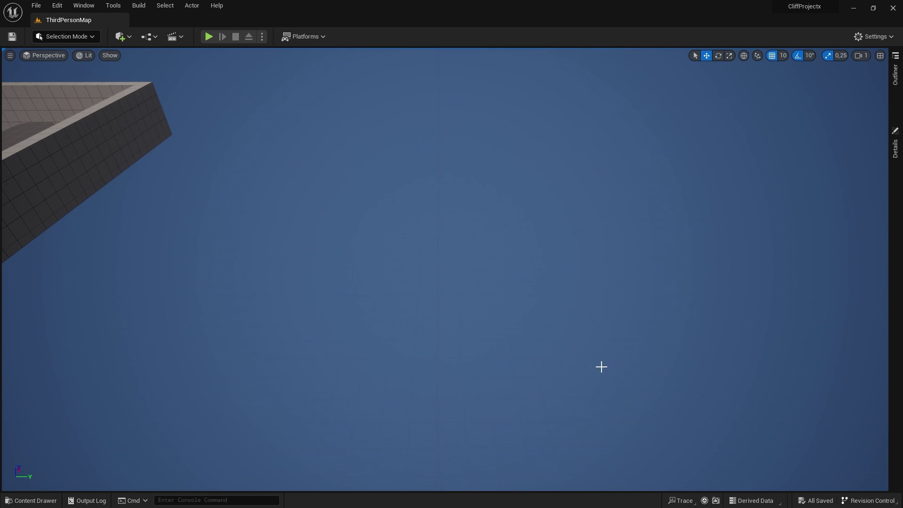
Step: Place the Quarry Cliff static mesh from the Megascans 3D_Assets folder in the empty space beside the walled level
{"action": "left_click", "coordinate": [35, 501]}
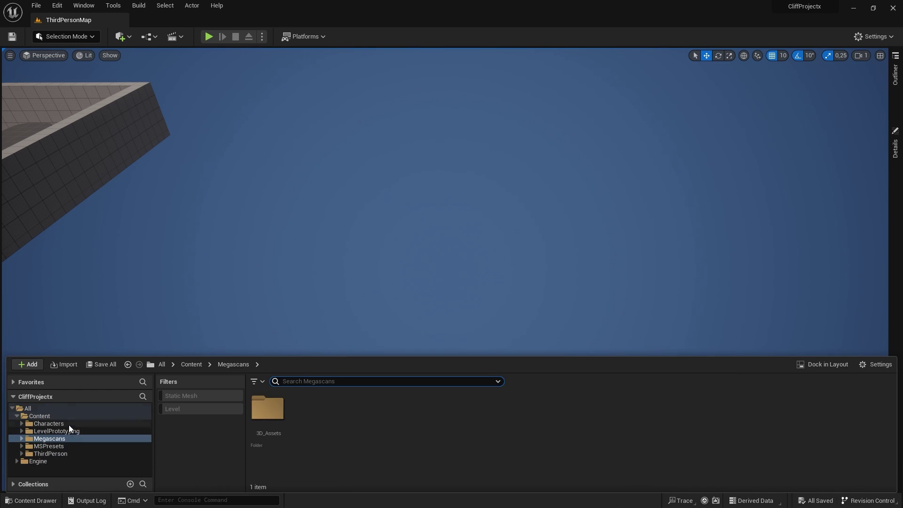
{"action": "double_click", "coordinate": [268, 407]}
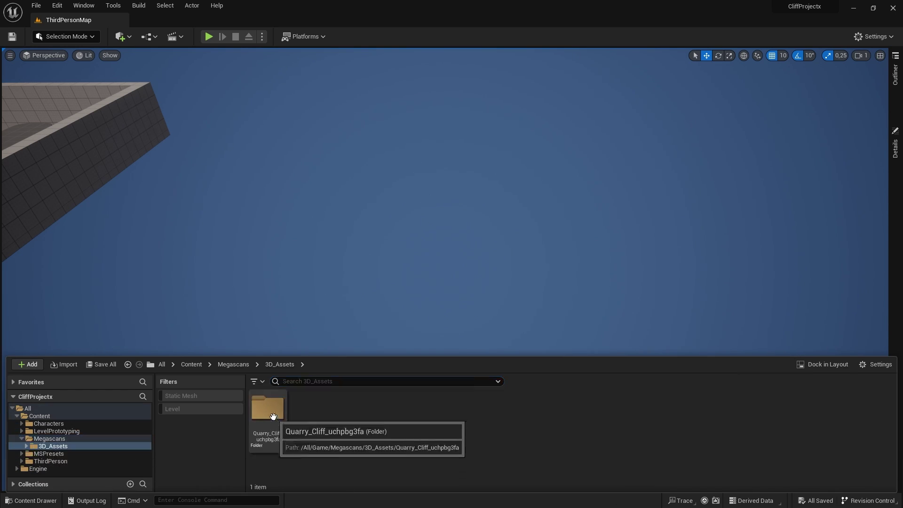
{"action": "double_click", "coordinate": [267, 408]}
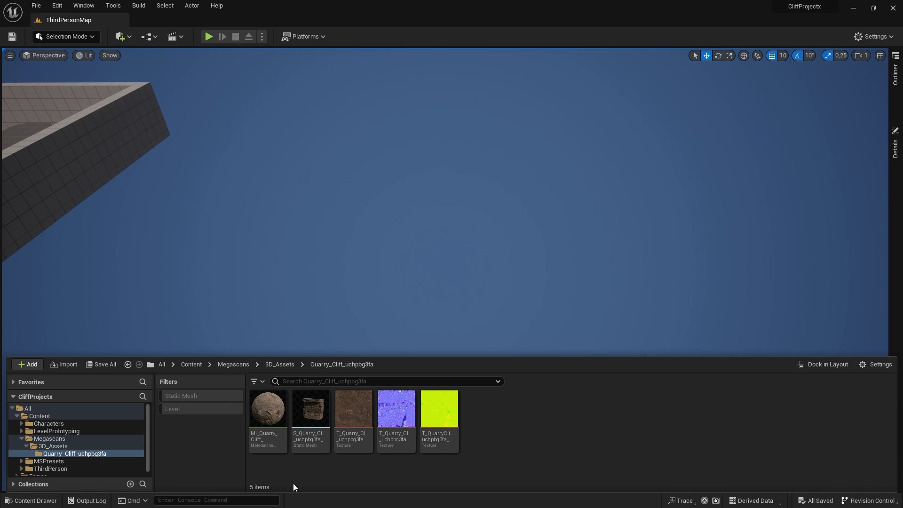
{"action": "mouse_move", "coordinate": [310, 430]}
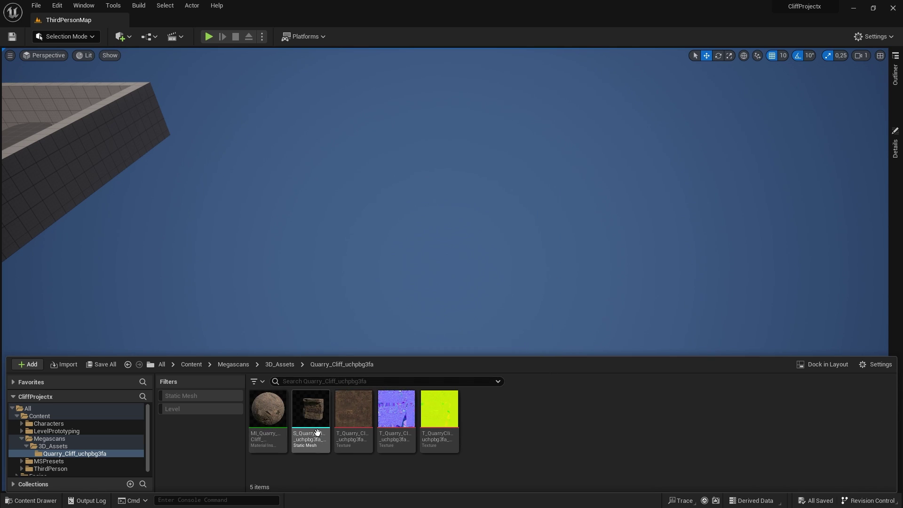
{"action": "left_click_drag", "start_coordinate": [308, 421], "coordinate": [378, 291]}
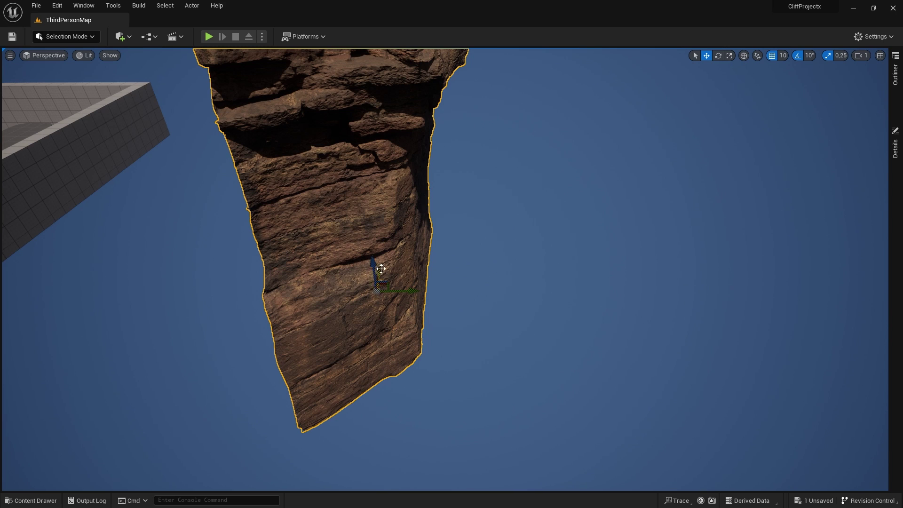
Step: Try moving the Quarry Cliff mesh along its axes and undo the last moves
{"action": "left_click_drag", "start_coordinate": [375, 263], "coordinate": [530, 320]}
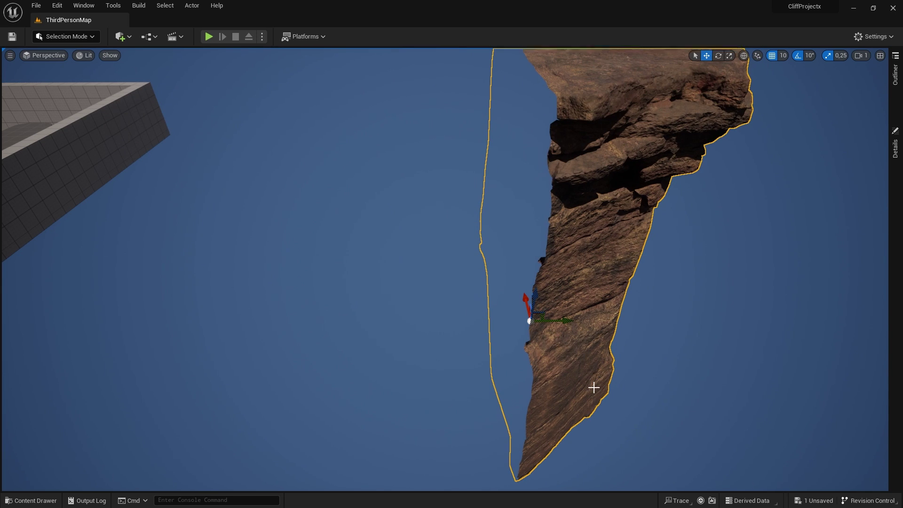
{"action": "key", "text": "ctrl+z"}
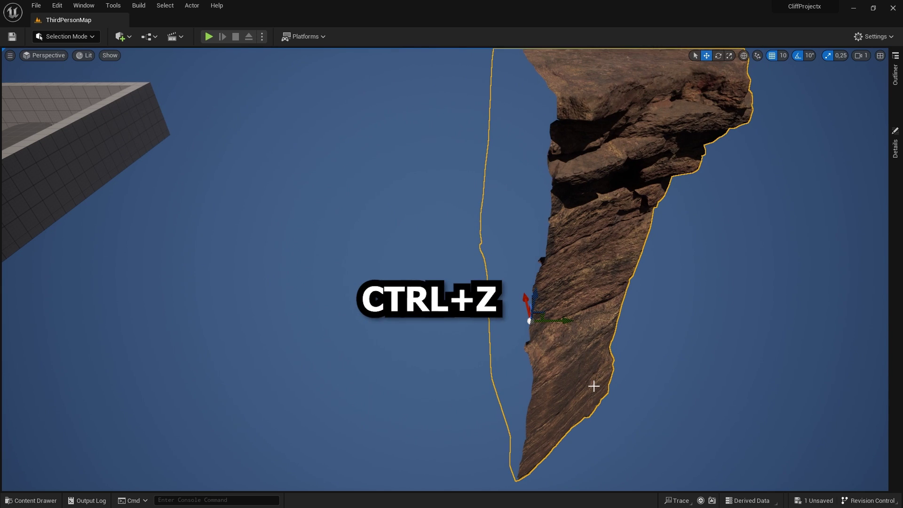
{"action": "key", "text": "ctrl+z"}
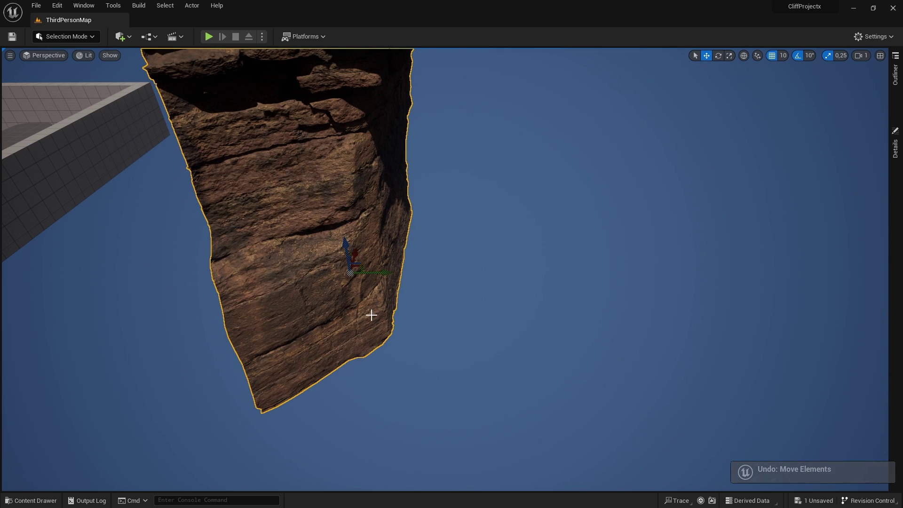
Step: Try rotating the Quarry Cliff mesh around its different axes and undo the rotations
{"action": "key", "text": "e"}
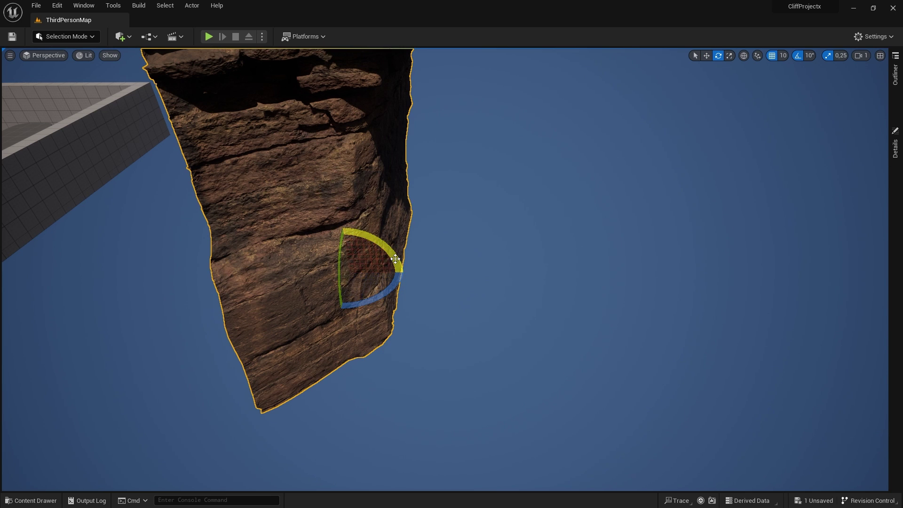
{"action": "mouse_move", "coordinate": [383, 259]}
{"action": "left_mouse_down"}
{"action": "mouse_move", "coordinate": [301, 287]}
{"action": "mouse_move", "coordinate": [360, 315]}
{"action": "mouse_move", "coordinate": [409, 270]}
{"action": "mouse_move", "coordinate": [395, 256]}
{"action": "left_mouse_up"}
{"action": "key", "text": "ctrl+z"}
{"action": "left_click_drag", "start_coordinate": [381, 298], "coordinate": [394, 247]}
{"action": "left_click_drag", "start_coordinate": [341, 267], "coordinate": [520, 191]}
{"action": "key", "text": "ctrl+z"}
{"action": "key", "text": "ctrl+z"}
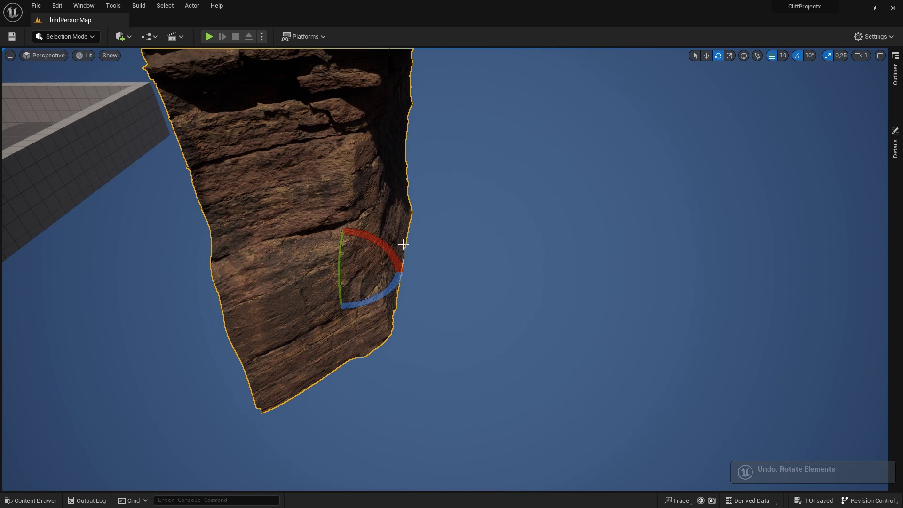
Step: Rotate the Quarry Cliff mesh onto its side so it lies flat, and undo a trial move along its length
{"action": "left_click_drag", "start_coordinate": [398, 262], "coordinate": [279, 277]}
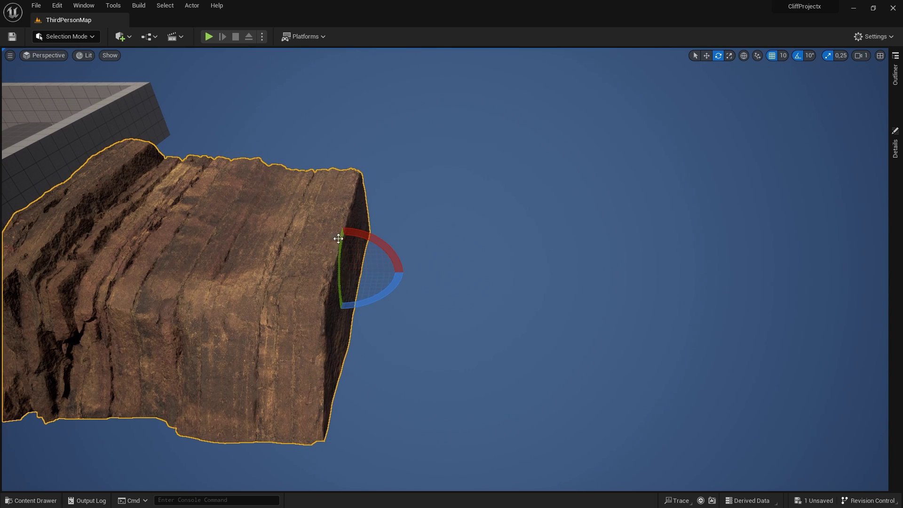
{"action": "key", "text": "w"}
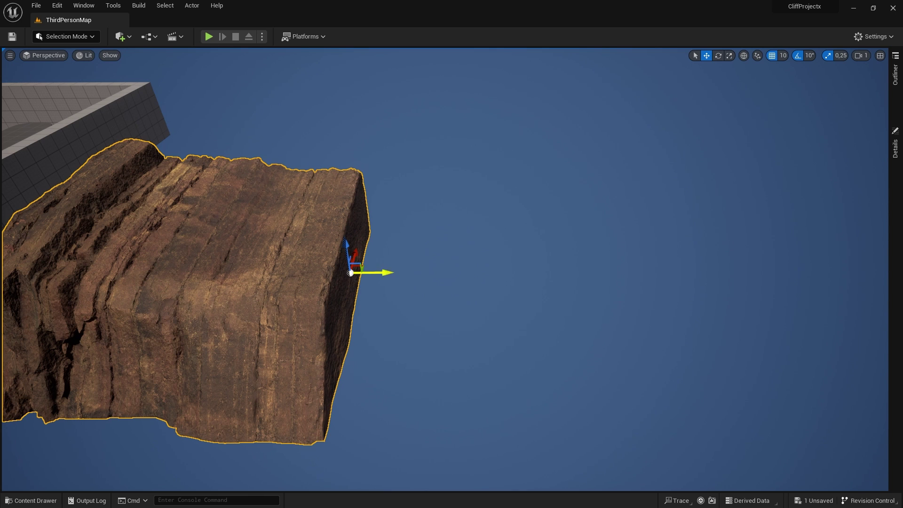
{"action": "left_click_drag", "start_coordinate": [385, 274], "coordinate": [601, 282]}
{"action": "key", "text": "ctrl+z"}
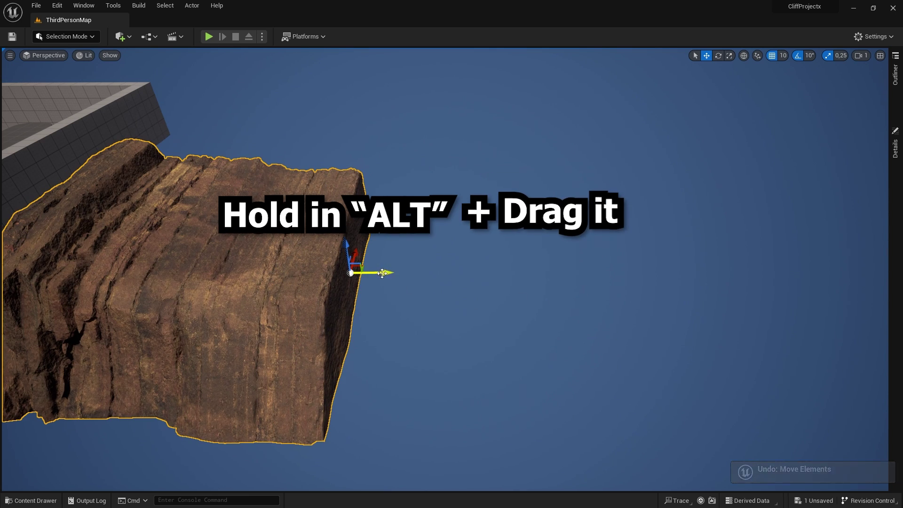
Step: Duplicate the flat Quarry Cliff mesh away from the walled level and rotate the copy horizontally to face the opposite way
{"action": "left_click_drag", "start_coordinate": [387, 273], "coordinate": [683, 275], "text": "alt"}
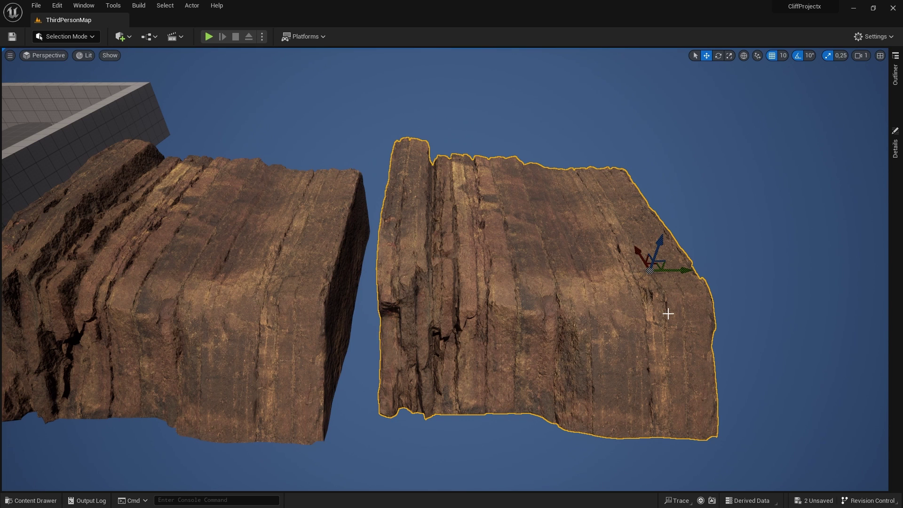
{"action": "key", "text": "e"}
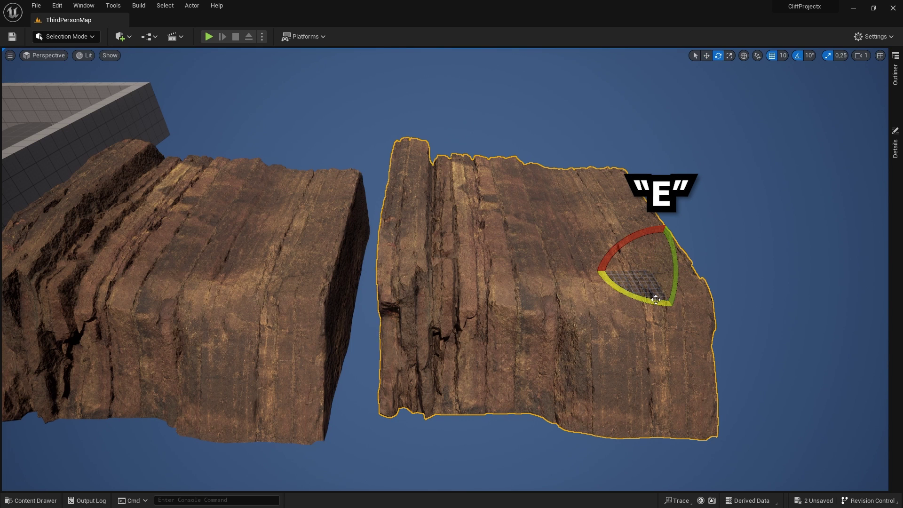
{"action": "left_click_drag", "start_coordinate": [656, 299], "coordinate": [725, 308]}
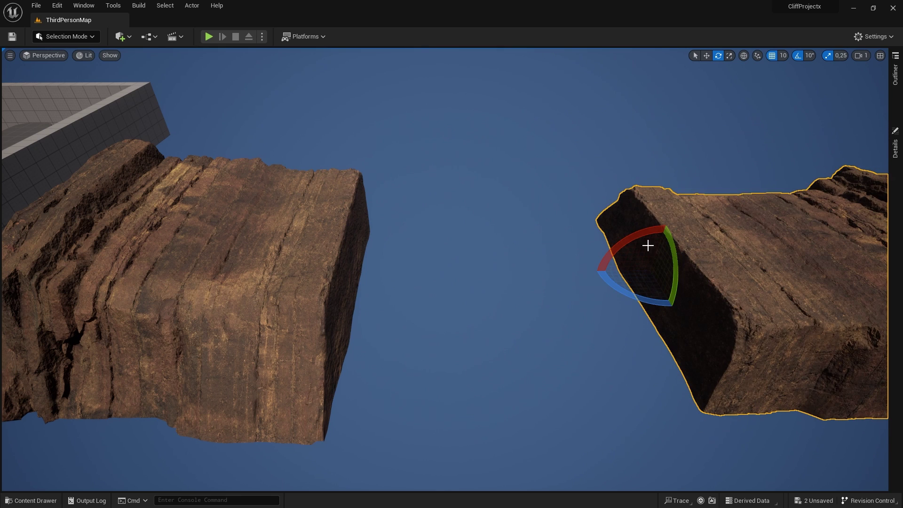
Step: Move the rotated cliff copy against the original so the two meshes meet end to end
{"action": "key", "text": "w"}
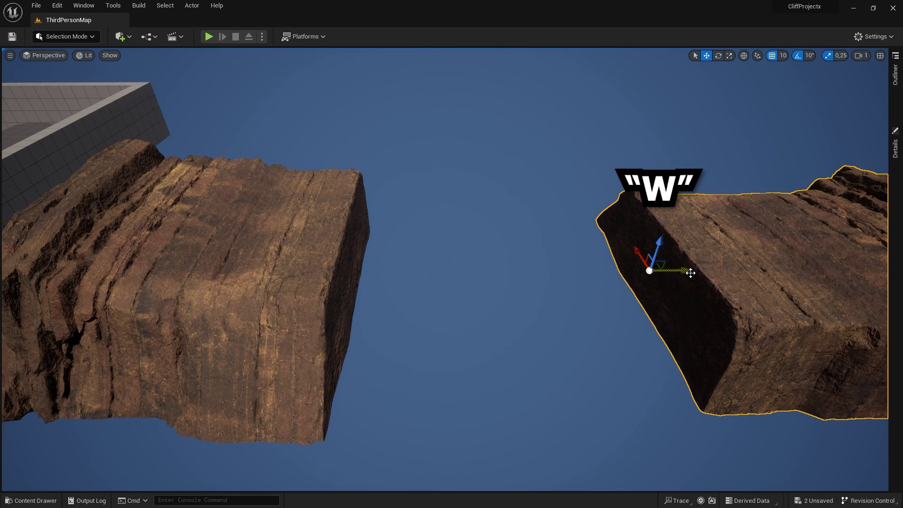
{"action": "left_click_drag", "start_coordinate": [686, 272], "coordinate": [385, 267]}
{"action": "left_click", "coordinate": [315, 168]}
Step: Move the Player Start from the walled level's floor out to the pair of cliff meshes
{"action": "right_click_drag", "start_coordinate": [427, 223], "coordinate": [427, 223]}
{"action": "key", "text": "Escape"}
{"action": "key", "text": "a"}
{"action": "right_click_drag", "start_coordinate": [620, 256], "coordinate": [621, 255]}
{"action": "key", "text": "g"}
{"action": "left_click", "coordinate": [347, 248]}
{"action": "key", "text": "f"}
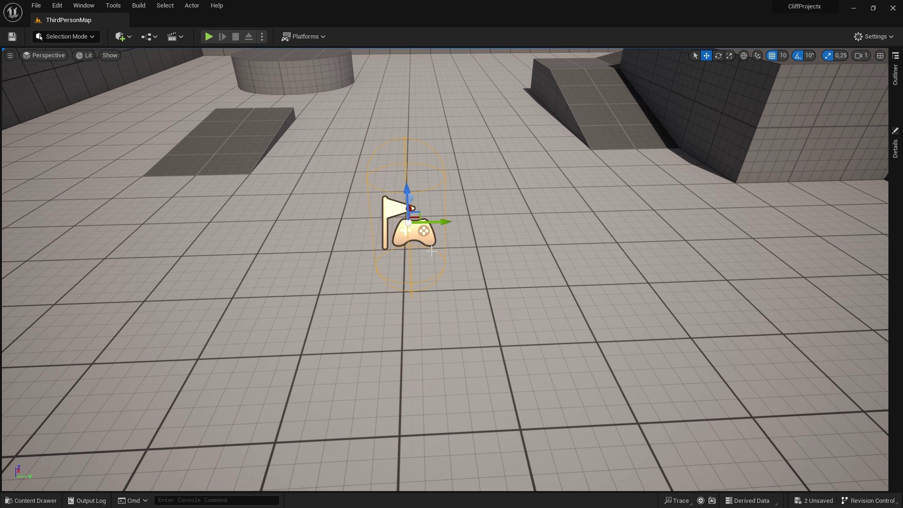
{"action": "scroll", "coordinate": [517, 267], "scroll_direction": "down", "scroll_amount": 10}
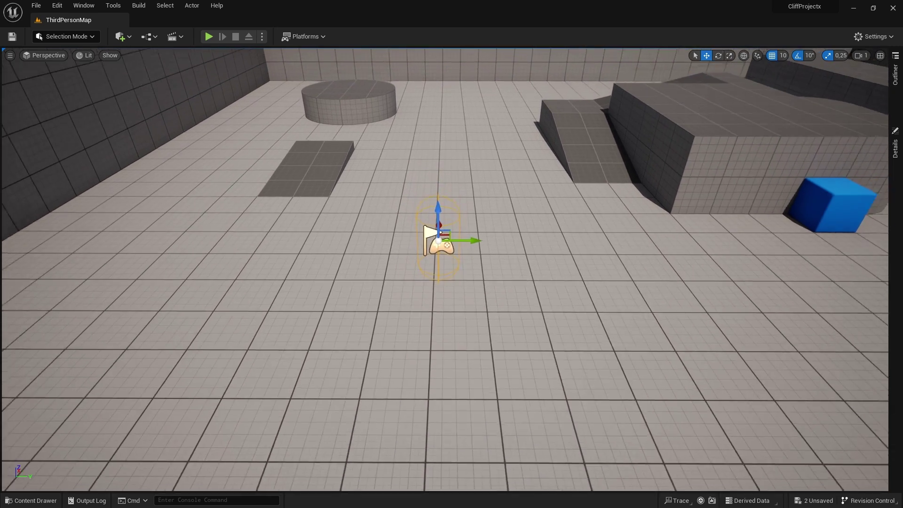
{"action": "left_click_drag", "start_coordinate": [465, 247], "coordinate": [685, 247]}
{"action": "right_click_drag", "start_coordinate": [658, 258], "coordinate": [644, 264]}
{"action": "left_click_drag", "start_coordinate": [257, 258], "coordinate": [869, 262]}
{"action": "right_click_drag", "start_coordinate": [279, 250], "coordinate": [279, 250]}
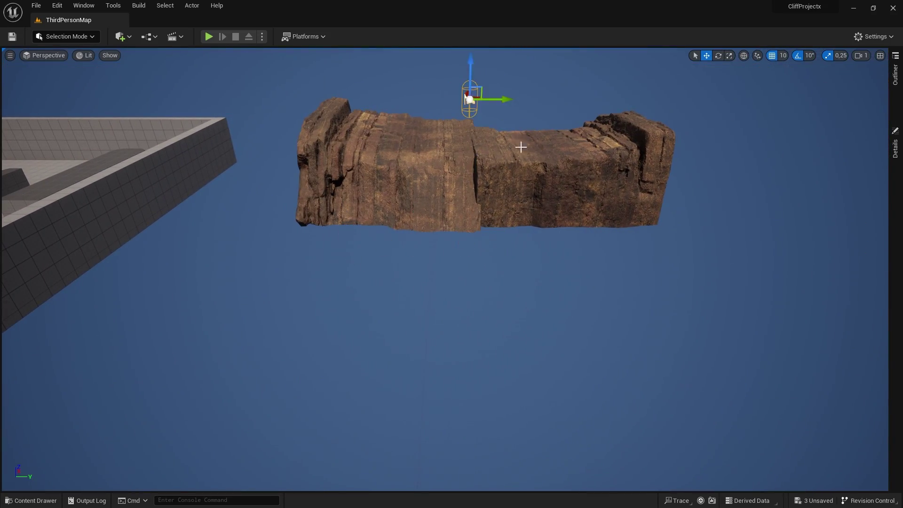
Step: Position the Player Start just above the seam between the two cliffs and briefly playtest the level
{"action": "right_click_drag", "start_coordinate": [451, 162], "coordinate": [458, 168]}
{"action": "left_click_drag", "start_coordinate": [441, 163], "coordinate": [528, 267]}
{"action": "left_click_drag", "start_coordinate": [566, 296], "coordinate": [576, 247]}
{"action": "right_click_drag", "start_coordinate": [576, 247], "coordinate": [564, 252]}
{"action": "left_click_drag", "start_coordinate": [429, 302], "coordinate": [412, 301]}
{"action": "right_click_drag", "start_coordinate": [412, 301], "coordinate": [409, 296]}
{"action": "mouse_move", "coordinate": [448, 343]}
{"action": "right_mouse_down"}
{"action": "mouse_move", "coordinate": [429, 343]}
{"action": "mouse_move", "coordinate": [448, 343]}
{"action": "right_mouse_up"}
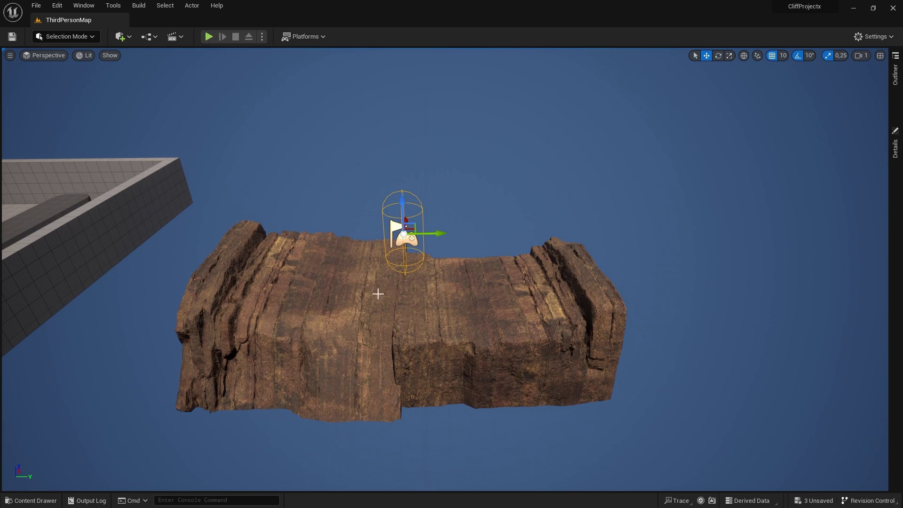
{"action": "left_click", "coordinate": [208, 37]}
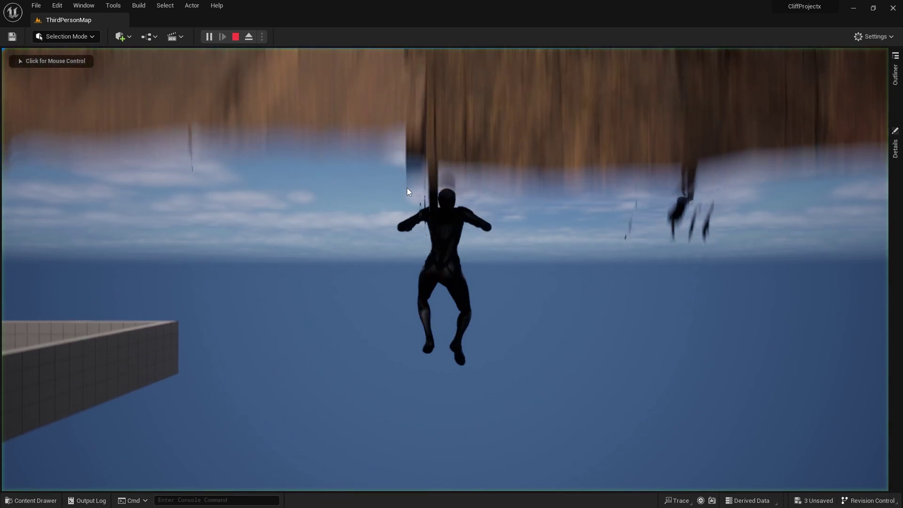
{"action": "key", "text": "Escape"}
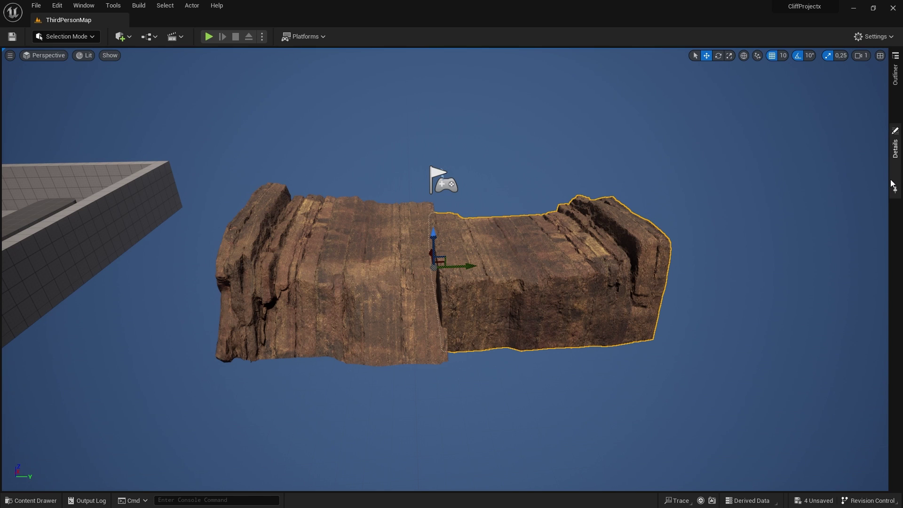
Step: Open the Quarry Cliff static mesh for editing and set its collision complexity to Use Complex Collision As Simple
{"action": "left_click", "coordinate": [896, 162]}
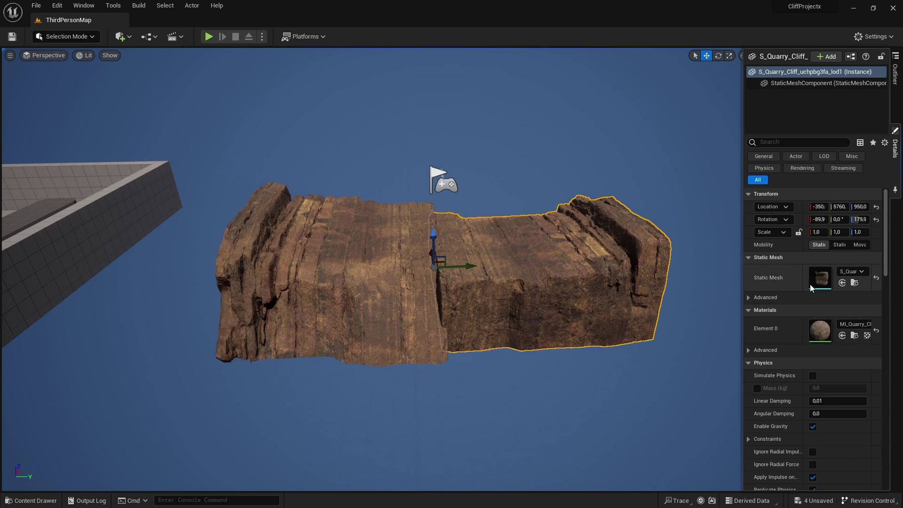
{"action": "double_click", "coordinate": [822, 281]}
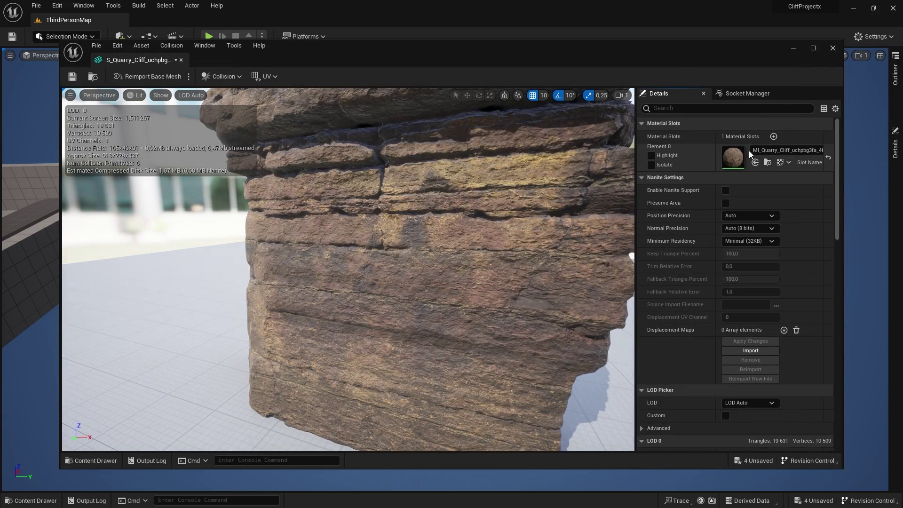
{"action": "scroll", "coordinate": [802, 212], "scroll_direction": "down", "scroll_amount": 10}
{"action": "scroll", "coordinate": [781, 212], "scroll_direction": "down", "scroll_amount": 5}
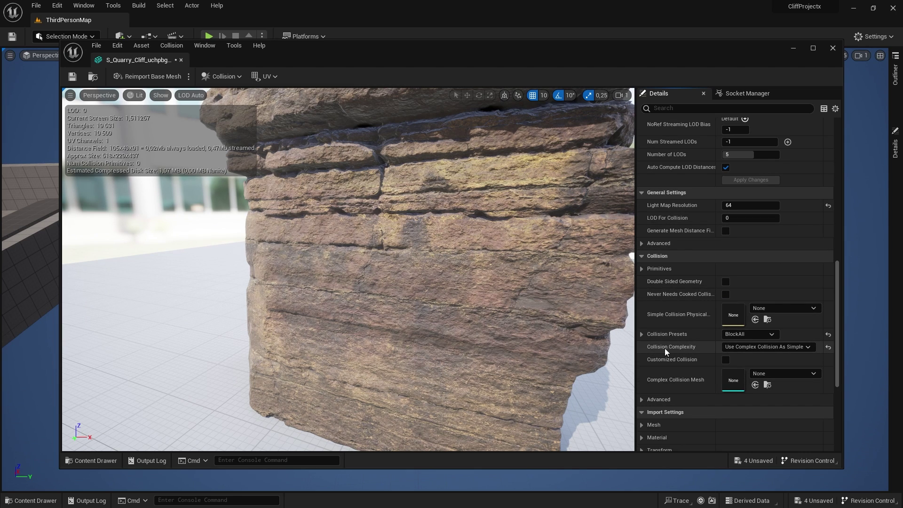
{"action": "left_click", "coordinate": [779, 349]}
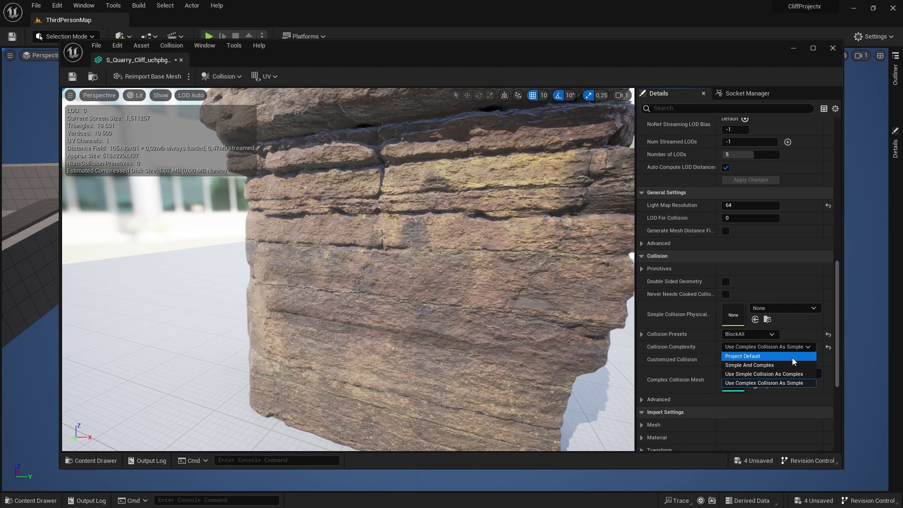
{"action": "left_click", "coordinate": [789, 384]}
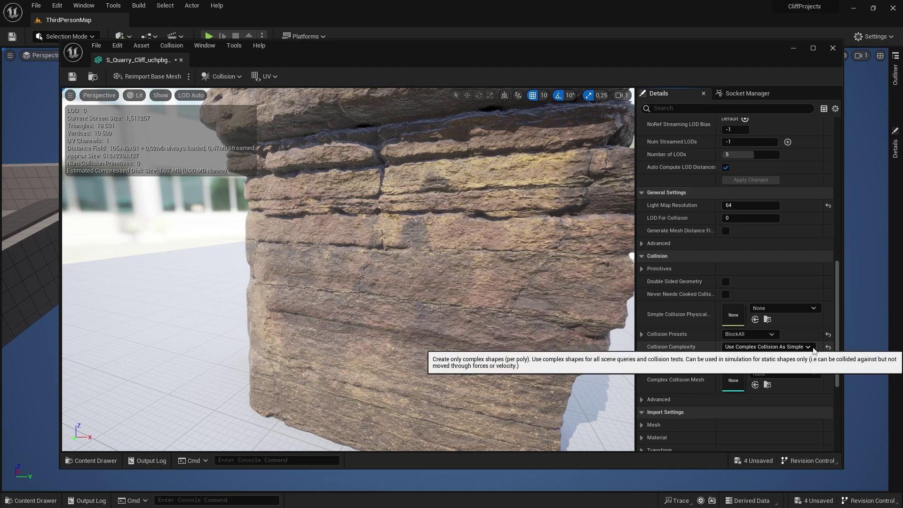
Step: Generate Auto Convex Collision with hull count 4, 16 max hull verts and precision 100000, then save and close the mesh
{"action": "left_click", "coordinate": [229, 77]}
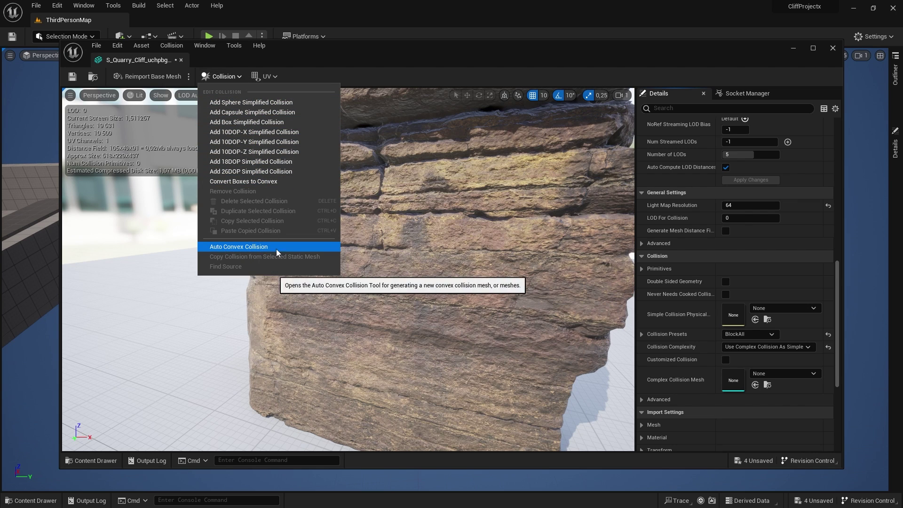
{"action": "left_click", "coordinate": [244, 250]}
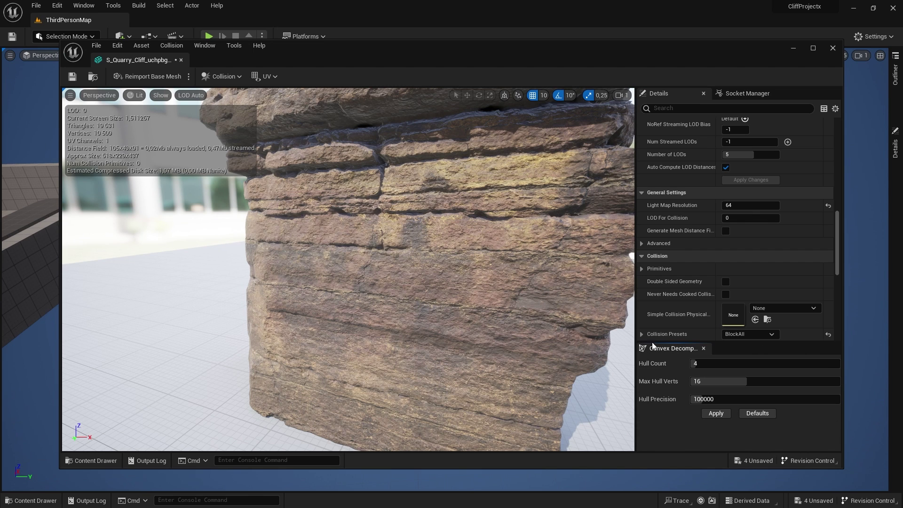
{"action": "left_click", "coordinate": [716, 414]}
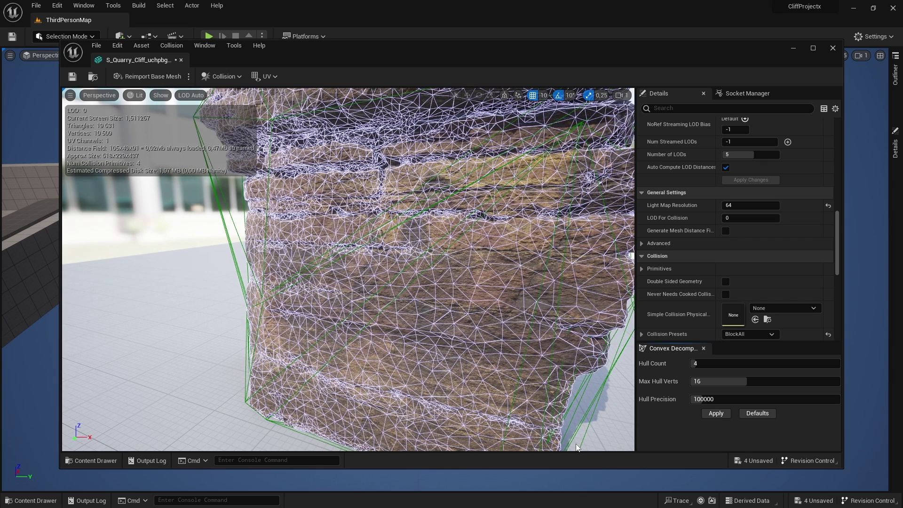
{"action": "left_click", "coordinate": [73, 77]}
{"action": "left_click", "coordinate": [832, 49]}
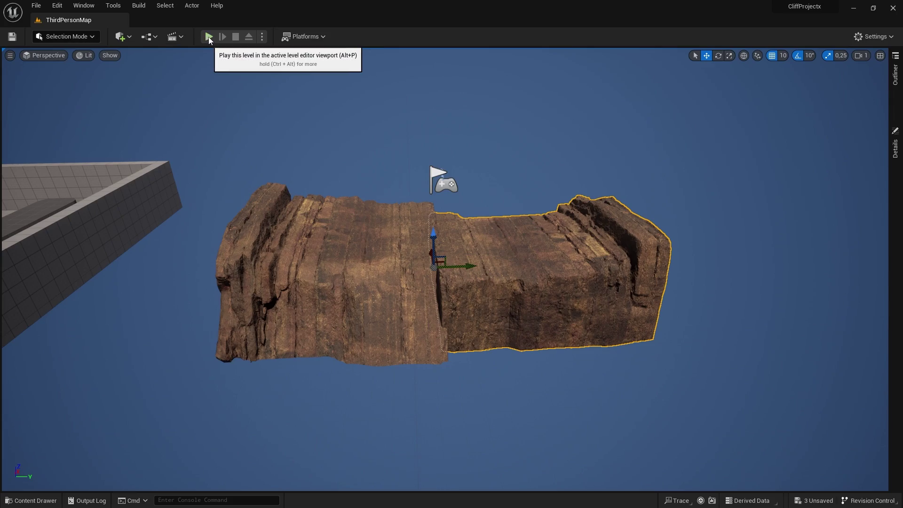
Step: Playtest the level by running the character across the cliff surface, then stop the session
{"action": "left_click", "coordinate": [209, 36]}
{"action": "key", "text": "w"}
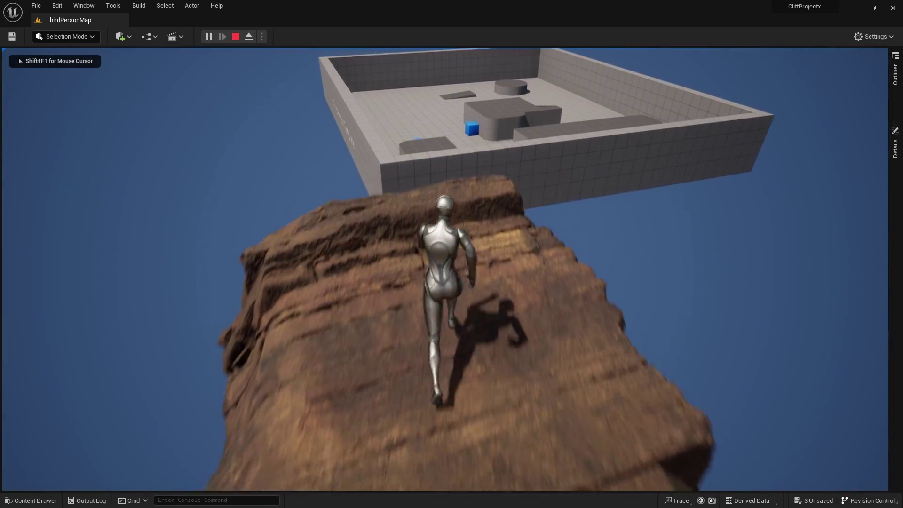
{"action": "key", "text": "Escape"}
Step: Raise the Player Start well above the seam between the two cliff meshes
{"action": "left_click", "coordinate": [496, 235]}
{"action": "left_click", "coordinate": [404, 231]}
{"action": "left_click", "coordinate": [497, 216]}
{"action": "left_click", "coordinate": [470, 168]}
{"action": "right_click_drag", "start_coordinate": [470, 168], "coordinate": [470, 166]}
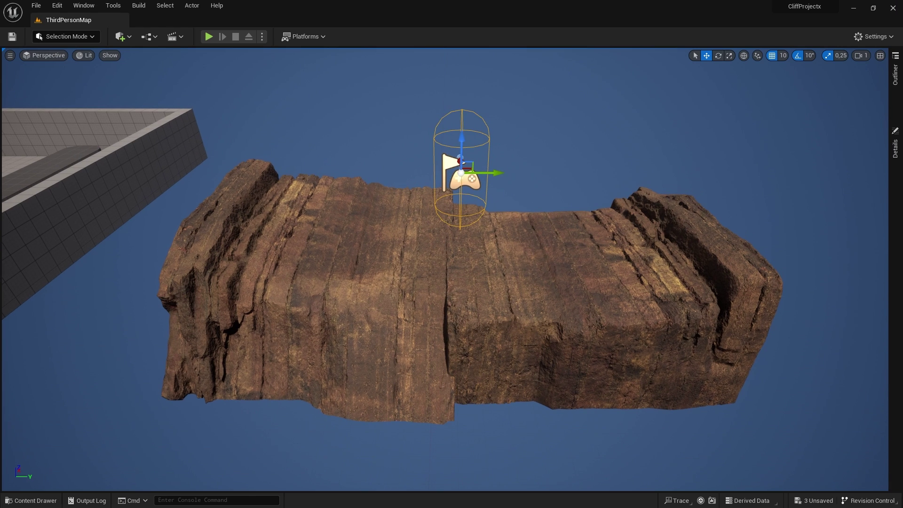
{"action": "right_click_drag", "start_coordinate": [530, 203], "coordinate": [530, 202]}
{"action": "key", "text": "s"}
{"action": "left_click_drag", "start_coordinate": [455, 182], "coordinate": [455, 79]}
{"action": "right_click_drag", "start_coordinate": [455, 79], "coordinate": [455, 70]}
{"action": "key", "text": "s"}
{"action": "left_click_drag", "start_coordinate": [453, 145], "coordinate": [453, 73]}
{"action": "key", "text": "w"}
{"action": "right_click_drag", "start_coordinate": [453, 74], "coordinate": [454, 68]}
Step: Select both cliff meshes and scale them up uniformly together, undoing the first scaling attempt
{"action": "left_click", "coordinate": [361, 311]}
{"action": "left_click", "coordinate": [564, 329]}
{"action": "left_click", "coordinate": [391, 328]}
{"action": "right_click_drag", "start_coordinate": [391, 328], "coordinate": [389, 349]}
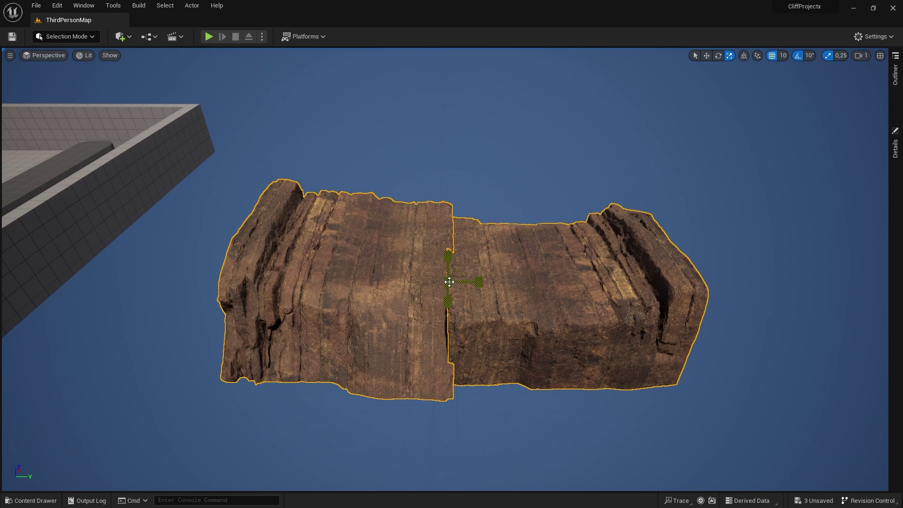
{"action": "left_click_drag", "start_coordinate": [474, 283], "coordinate": [564, 282]}
{"action": "key", "text": "ctrl+z"}
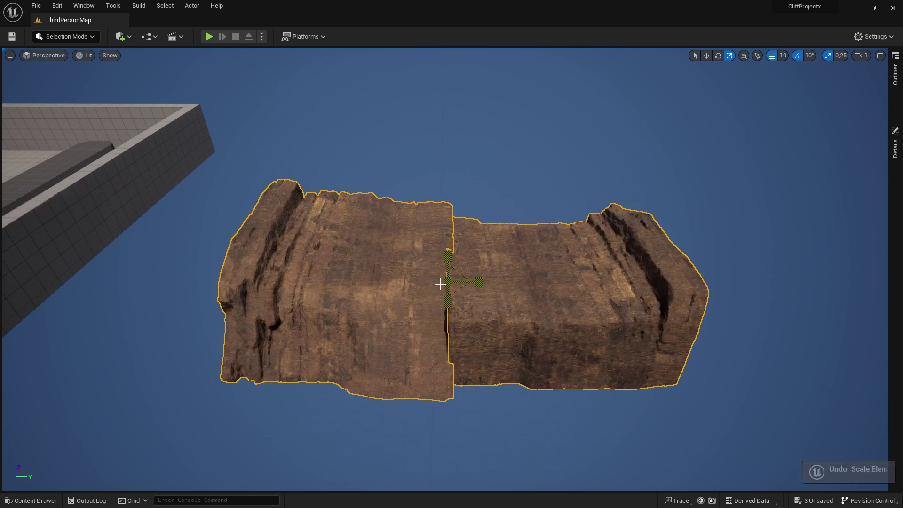
{"action": "scroll", "coordinate": [449, 281], "scroll_direction": "up", "scroll_amount": 10}
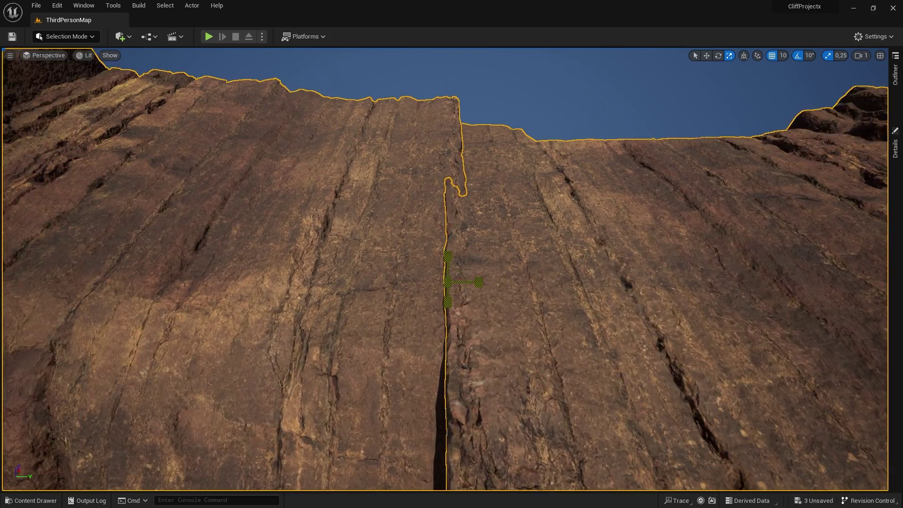
{"action": "left_click_drag", "start_coordinate": [447, 282], "coordinate": [452, 272]}
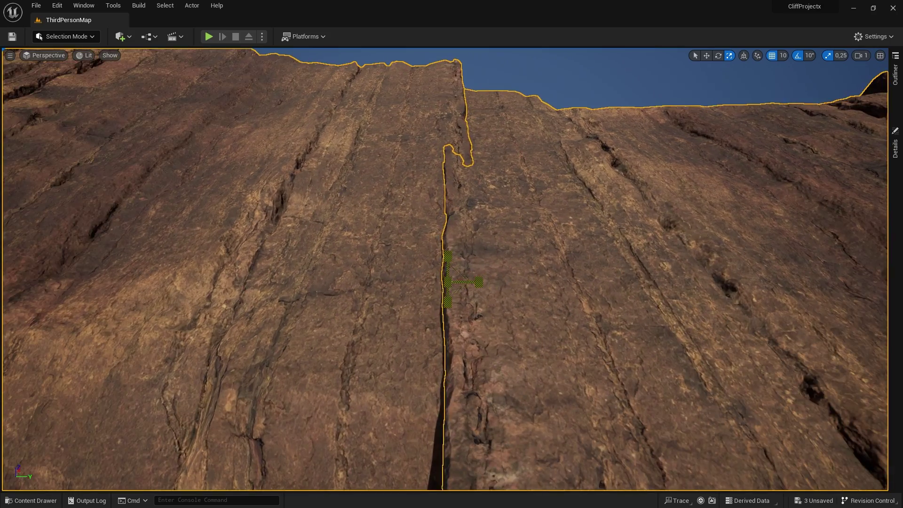
{"action": "right_click_drag", "start_coordinate": [445, 296], "coordinate": [447, 275]}
{"action": "key", "text": "s"}
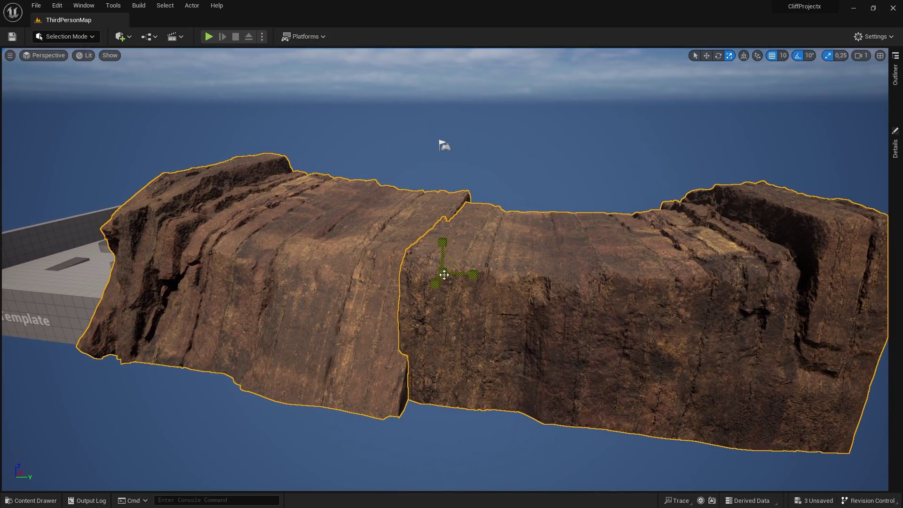
{"action": "left_click_drag", "start_coordinate": [443, 274], "coordinate": [459, 258]}
{"action": "right_click_drag", "start_coordinate": [443, 275], "coordinate": [434, 287]}
{"action": "scroll", "coordinate": [445, 295], "scroll_direction": "up", "scroll_amount": 3}
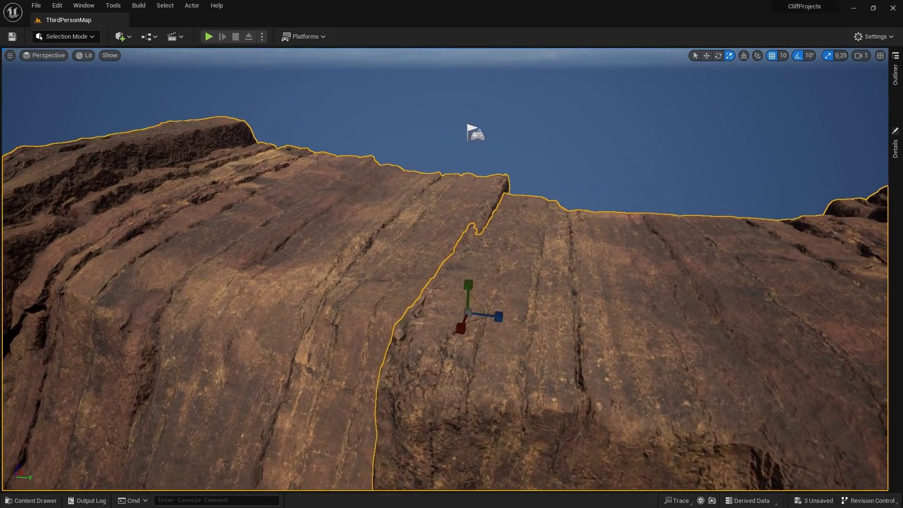
Step: Playtest the level by walking the character over the enlarged cliffs to judge their scale, then stop
{"action": "left_click", "coordinate": [208, 36]}
{"action": "left_click", "coordinate": [566, 276]}
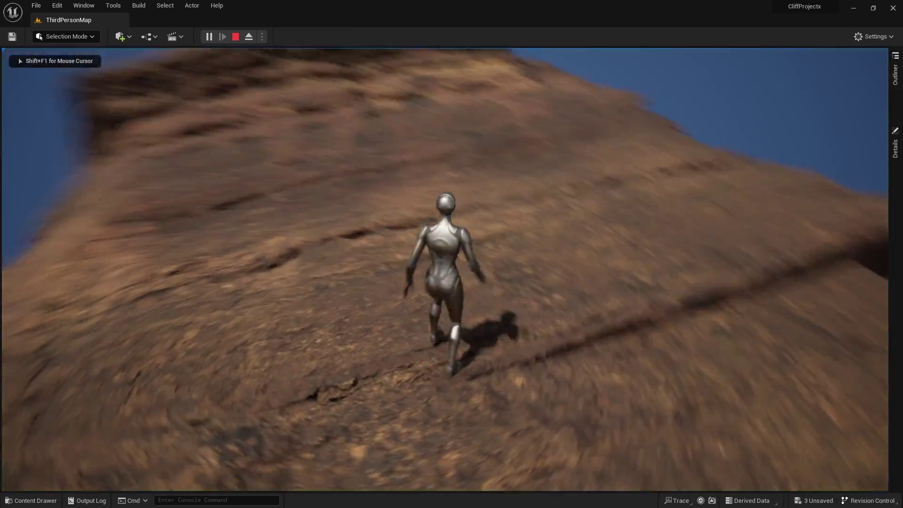
{"action": "key", "text": "w"}
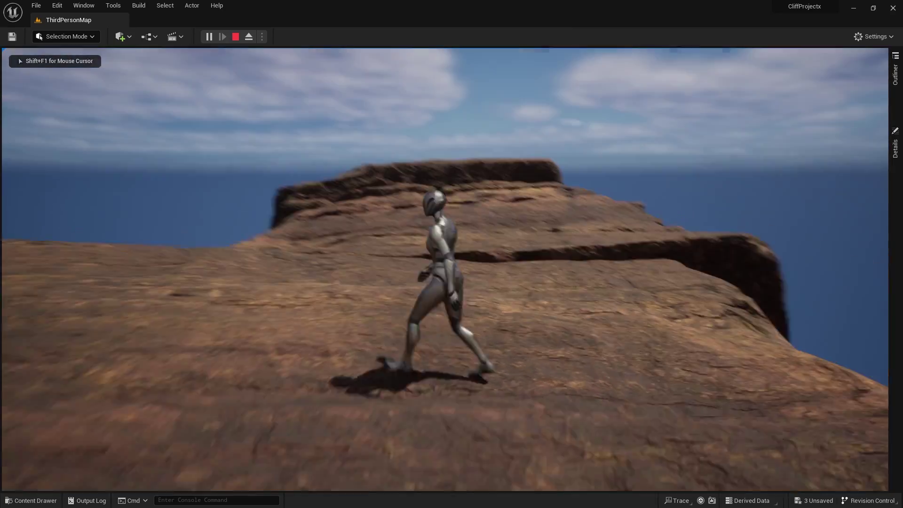
{"action": "key", "text": "w"}
{"action": "key", "text": "w"}
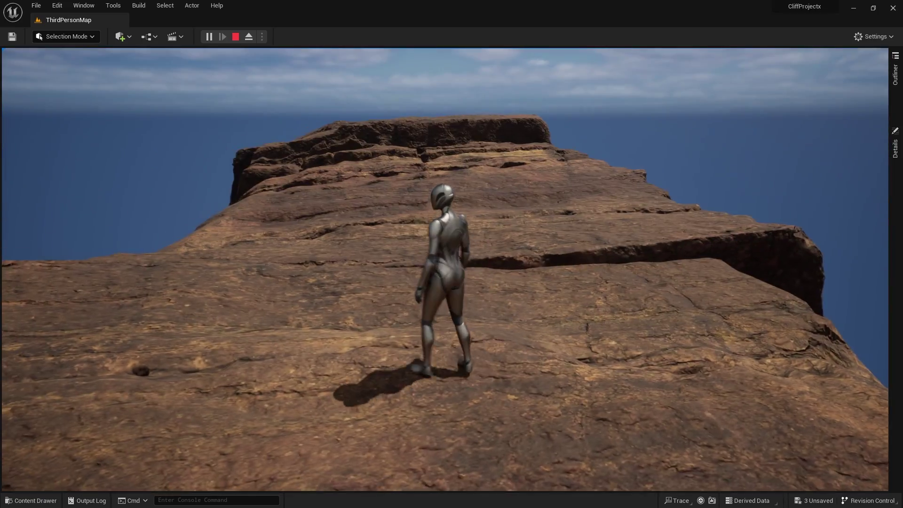
{"action": "key", "text": "Escape"}
Step: Duplicate the two cliff meshes one at a time and place the copies directly behind the originals to extend the ground
{"action": "right_click_drag", "start_coordinate": [850, 327], "coordinate": [772, 325]}
{"action": "key", "text": "d"}
{"action": "right_click_drag", "start_coordinate": [583, 282], "coordinate": [457, 278]}
{"action": "key", "text": "s"}
{"action": "key", "text": "s"}
{"action": "right_click_drag", "start_coordinate": [500, 305], "coordinate": [477, 320]}
{"action": "key", "text": "w"}
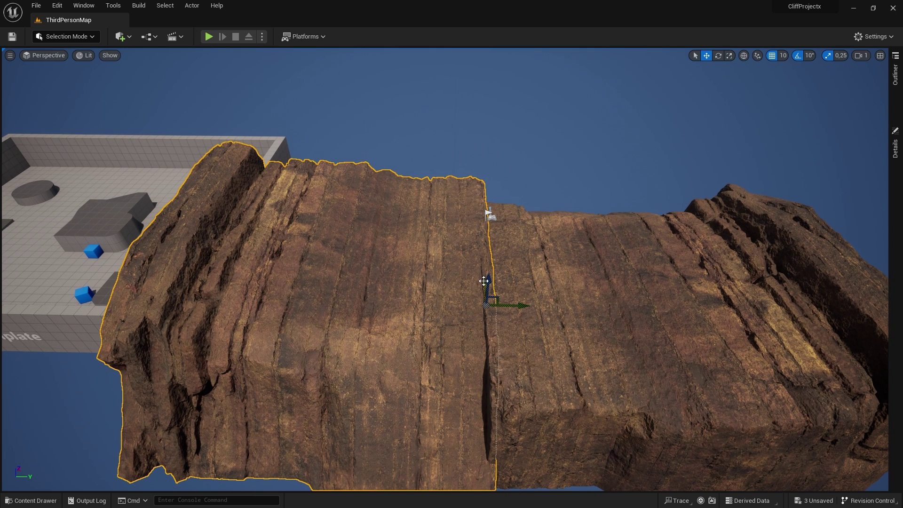
{"action": "left_click_drag", "start_coordinate": [484, 276], "coordinate": [477, 180]}
{"action": "left_click", "coordinate": [599, 260]}
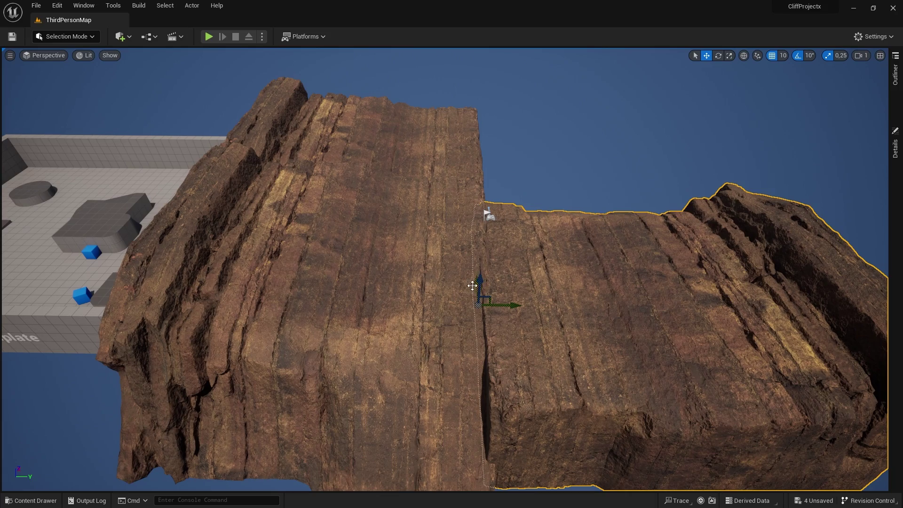
{"action": "left_click_drag", "start_coordinate": [464, 196], "coordinate": [465, 173]}
{"action": "left_click", "coordinate": [527, 257]}
Step: Shift the adjoining ground cliff meshes toward each other so their edges overlap and close the gap at the seam
{"action": "right_click_drag", "start_coordinate": [526, 256], "coordinate": [531, 235]}
{"action": "key", "text": "w"}
{"action": "key", "text": "d"}
{"action": "right_click_drag", "start_coordinate": [587, 255], "coordinate": [566, 286]}
{"action": "key", "text": "d"}
{"action": "left_click", "coordinate": [566, 286]}
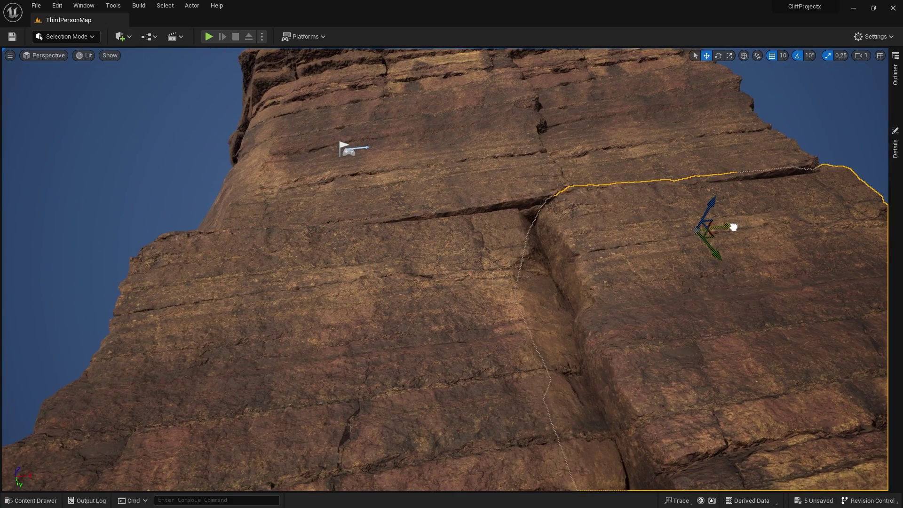
{"action": "left_click", "coordinate": [559, 281]}
{"action": "left_click_drag", "start_coordinate": [402, 266], "coordinate": [468, 252]}
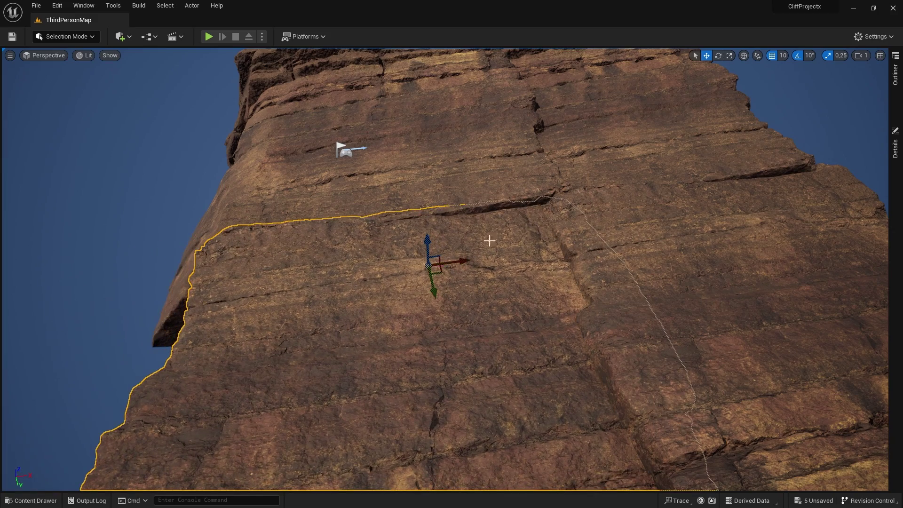
{"action": "left_click", "coordinate": [513, 234]}
{"action": "right_click_drag", "start_coordinate": [513, 233], "coordinate": [705, 207]}
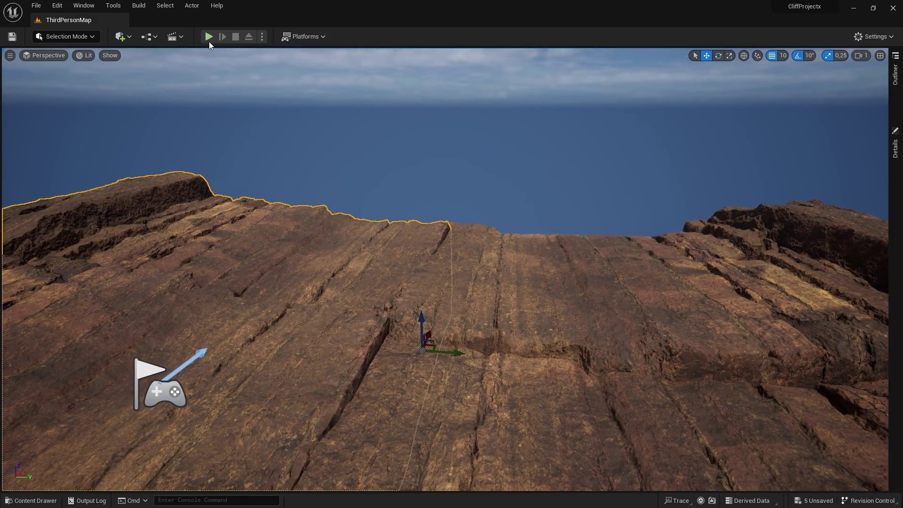
Step: Playtest the level by running the character across the seams of the extended ground, then stop the session
{"action": "left_click", "coordinate": [208, 37]}
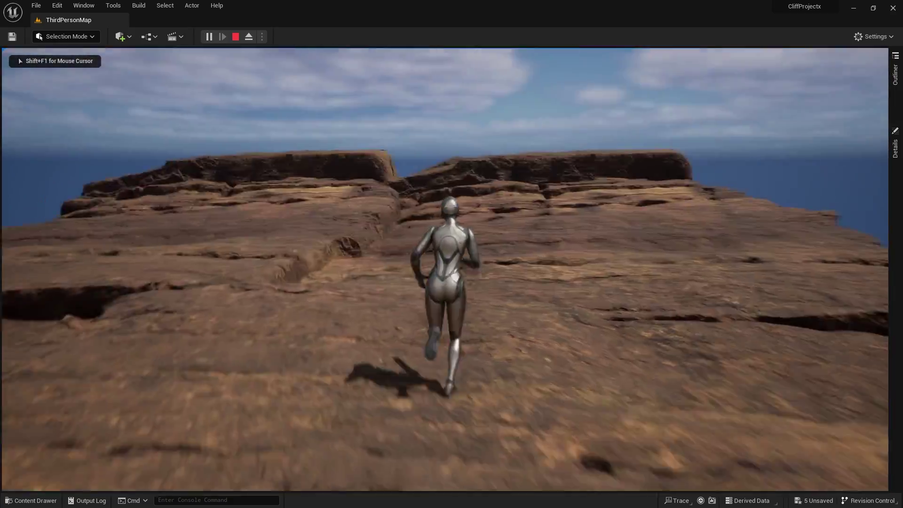
{"action": "key", "text": "w"}
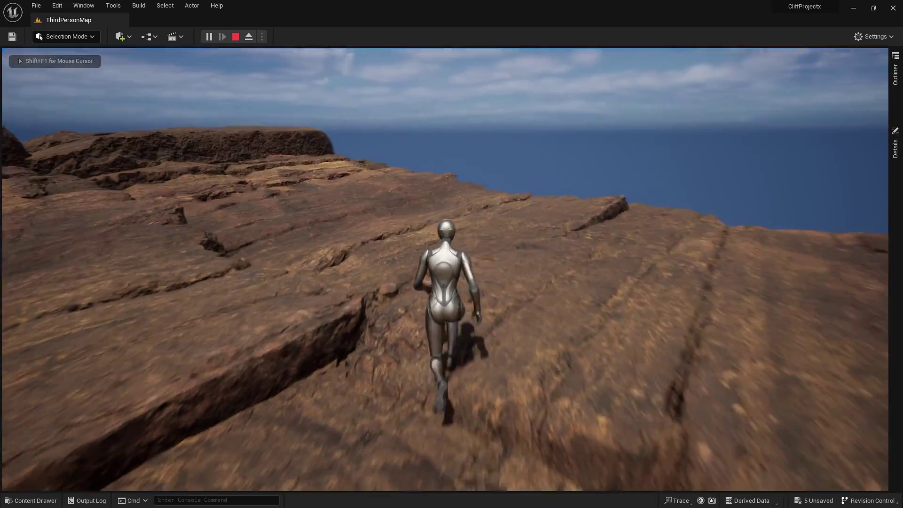
{"action": "key", "text": "Escape"}
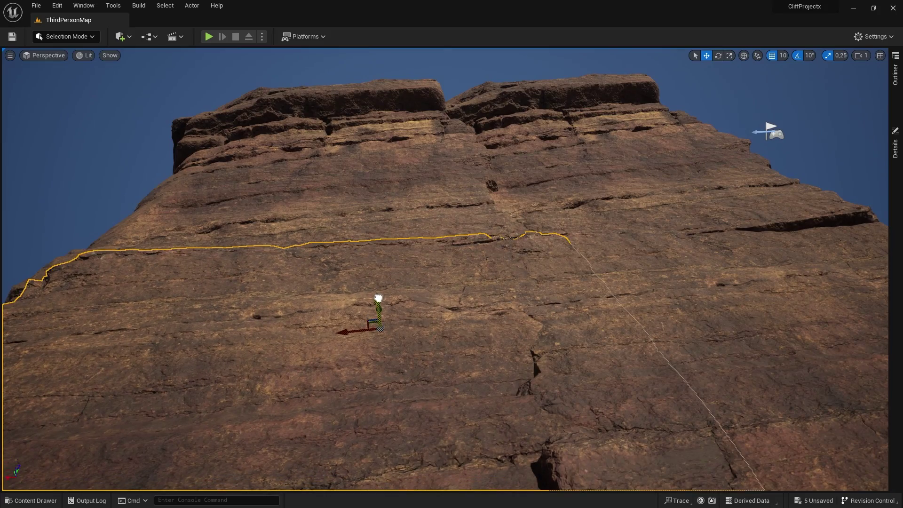
Step: Duplicate the rear right ground cliff toward the outer edge and rotate the copy upright as a side wall
{"action": "left_click", "coordinate": [602, 288]}
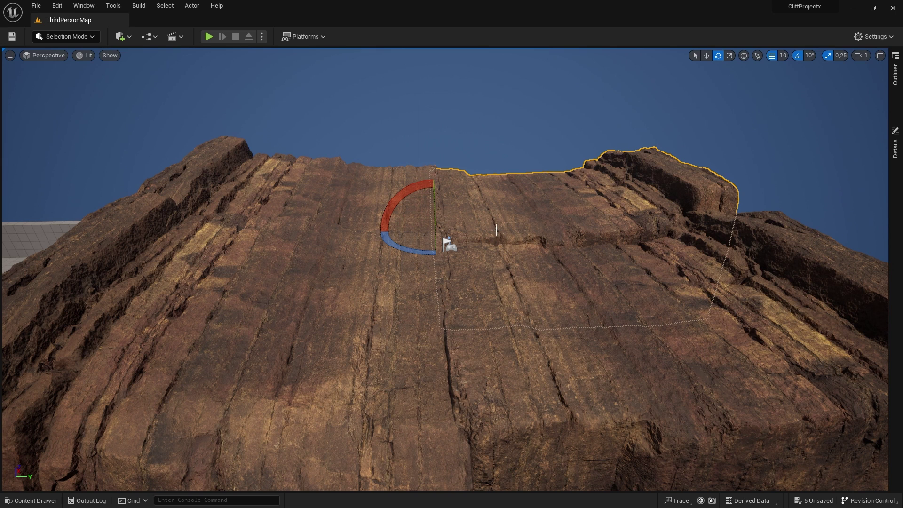
{"action": "left_click", "coordinate": [679, 218]}
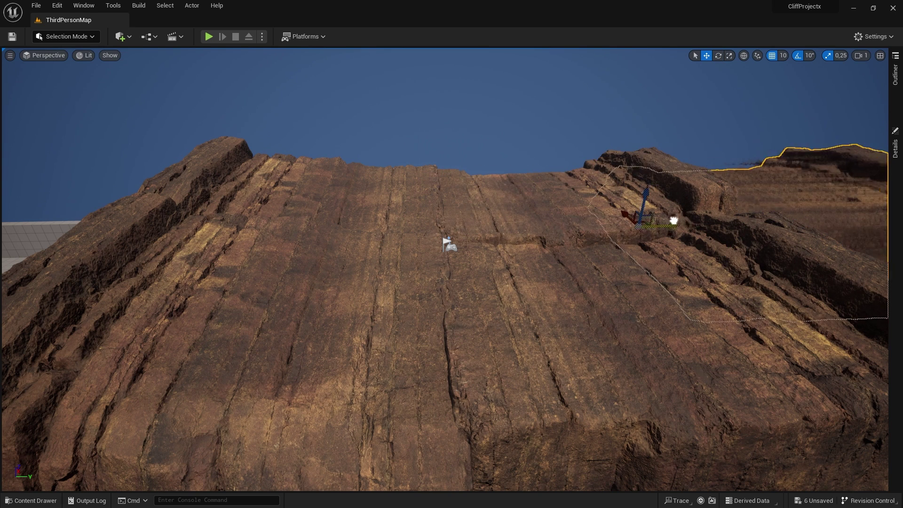
{"action": "key", "text": "e"}
{"action": "left_click_drag", "start_coordinate": [705, 178], "coordinate": [649, 229]}
{"action": "key", "text": "s"}
{"action": "mouse_move", "coordinate": [679, 202]}
{"action": "right_mouse_down"}
{"action": "mouse_move", "coordinate": [679, 173]}
{"action": "mouse_move", "coordinate": [679, 202]}
{"action": "right_mouse_up"}
{"action": "key", "text": "w"}
{"action": "left_click_drag", "start_coordinate": [653, 280], "coordinate": [611, 287]}
{"action": "left_click_drag", "start_coordinate": [588, 250], "coordinate": [593, 226]}
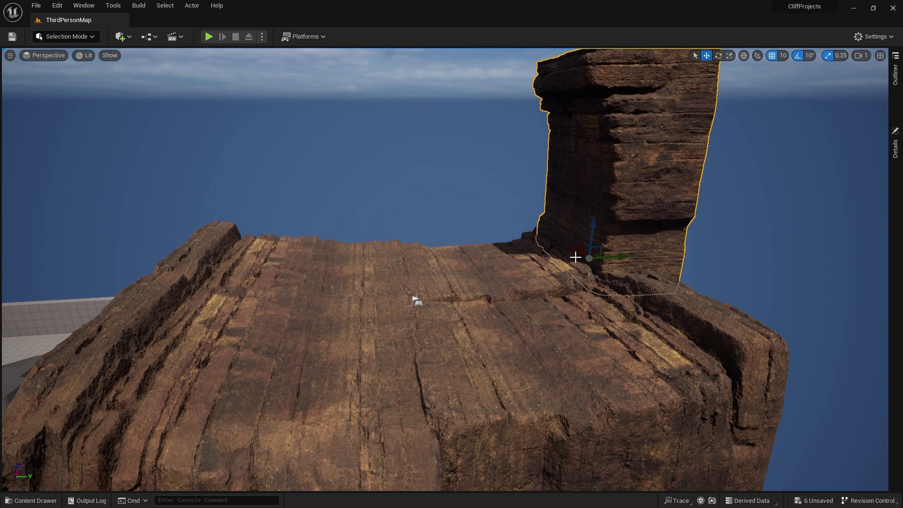
Step: Duplicate the upright cliff wall and place the copy nearer the front along the same edge of the ground
{"action": "left_click_drag", "start_coordinate": [574, 255], "coordinate": [662, 305]}
{"action": "key", "text": "s"}
{"action": "right_click_drag", "start_coordinate": [688, 311], "coordinate": [663, 347]}
{"action": "left_click", "coordinate": [319, 255]}
{"action": "left_click", "coordinate": [758, 246]}
{"action": "right_click_drag", "start_coordinate": [758, 246], "coordinate": [758, 230]}
{"action": "key", "text": "w"}
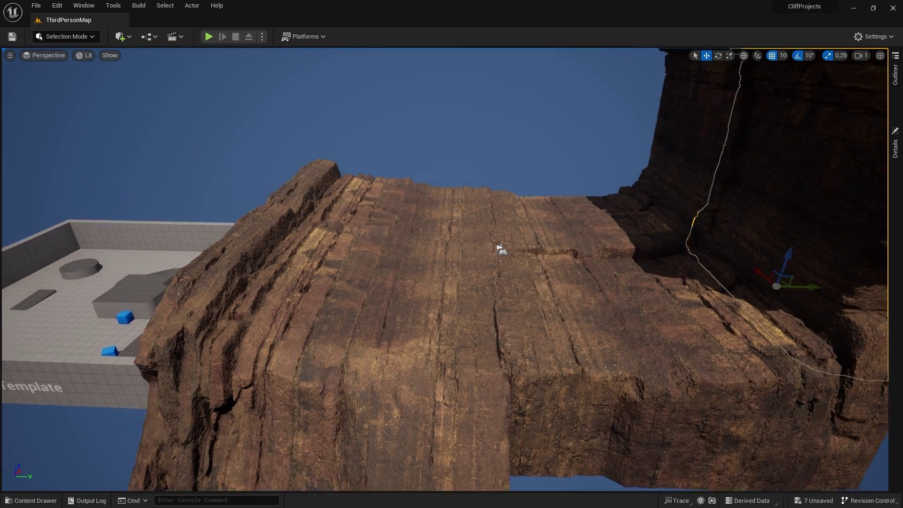
Step: Duplicate both upright wall cliffs to the opposite edge and turn the copies to face inward, forming a canyon
{"action": "key", "text": "s"}
{"action": "left_click_drag", "start_coordinate": [791, 288], "coordinate": [155, 307], "text": "alt"}
{"action": "key", "text": "e"}
{"action": "key", "text": "w"}
{"action": "left_click_drag", "start_coordinate": [278, 280], "coordinate": [292, 200]}
{"action": "right_click_drag", "start_coordinate": [518, 235], "coordinate": [480, 236]}
{"action": "left_click", "coordinate": [518, 235]}
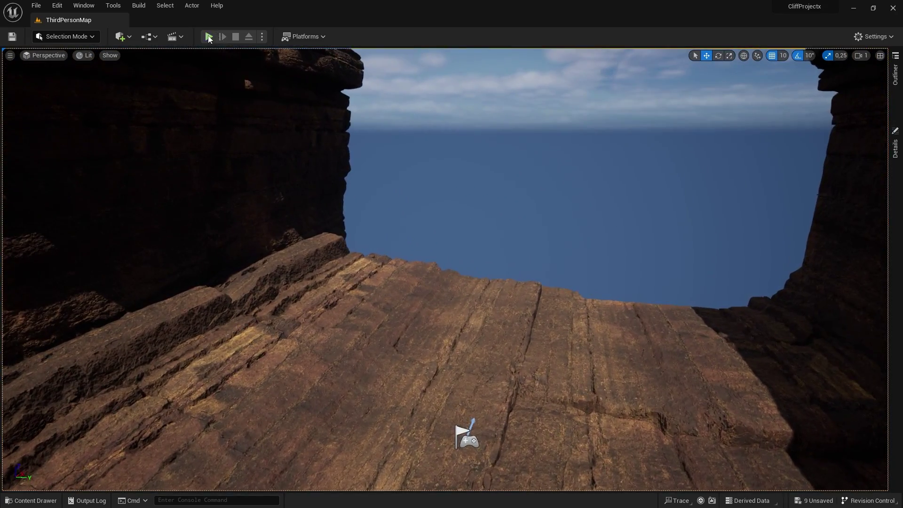
Step: Playtest the level by running the character toward the canyon walls, then stop the session
{"action": "left_click", "coordinate": [209, 37]}
{"action": "key", "text": "w"}
{"action": "key", "text": "w"}
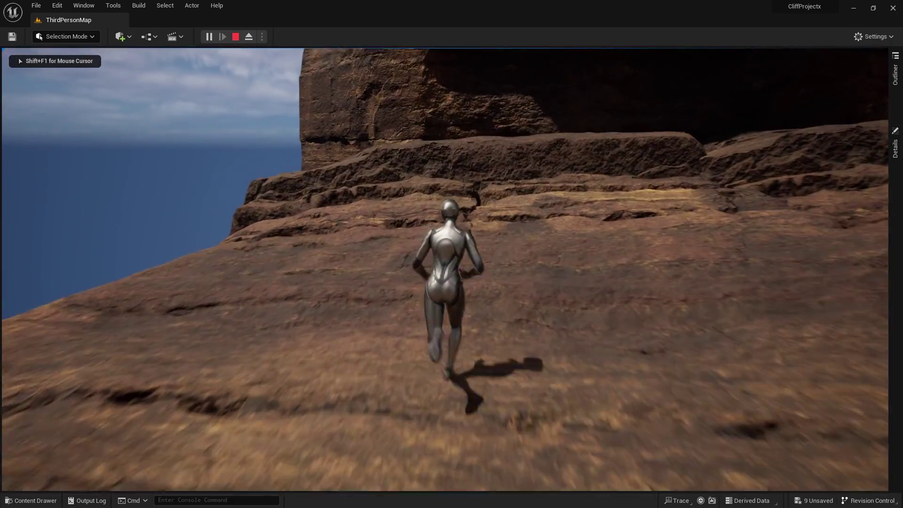
{"action": "key", "text": "Escape"}
Step: Select the four ground cliffs and duplicate them as a group twice farther back to lengthen the canyon floor
{"action": "scroll", "coordinate": [439, 209], "scroll_direction": "up", "scroll_amount": 5}
{"action": "scroll", "coordinate": [439, 210], "scroll_direction": "down", "scroll_amount": 1}
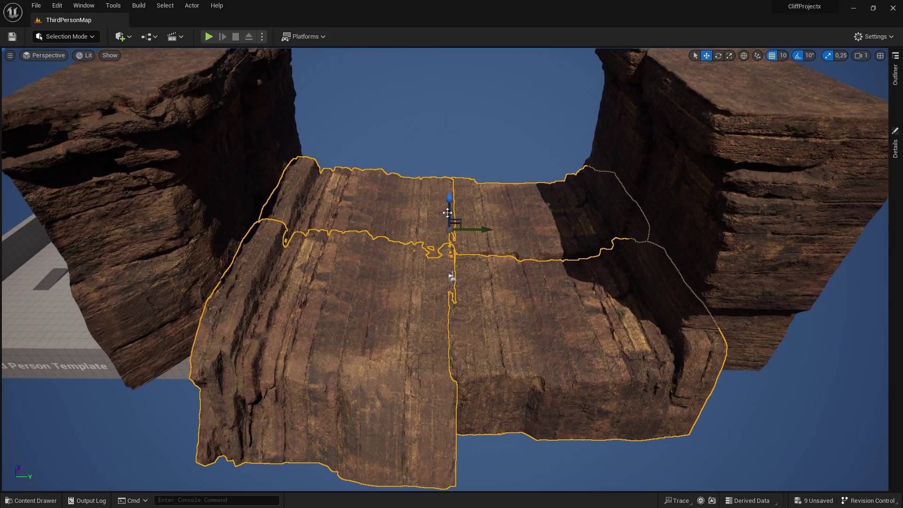
{"action": "key", "text": "d"}
{"action": "mouse_move", "coordinate": [450, 215]}
{"action": "right_mouse_down"}
{"action": "mouse_move", "coordinate": [441, 215]}
{"action": "mouse_move", "coordinate": [450, 215]}
{"action": "right_mouse_up"}
{"action": "left_click_drag", "start_coordinate": [444, 209], "coordinate": [502, 160], "text": "alt"}
{"action": "right_click_drag", "start_coordinate": [502, 161], "coordinate": [504, 148]}
{"action": "left_click_drag", "start_coordinate": [474, 178], "coordinate": [489, 130], "text": "alt"}
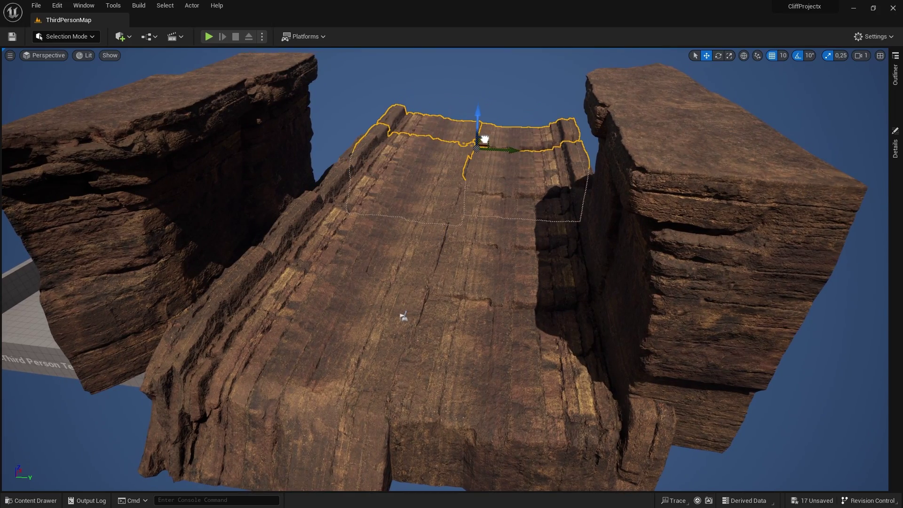
{"action": "left_click_drag", "start_coordinate": [503, 268], "coordinate": [503, 221], "text": "alt"}
Step: Rotate a single ground cliff mesh and move it beside the left wall to break up the repeating floor pattern
{"action": "right_click_drag", "start_coordinate": [494, 169], "coordinate": [481, 178]}
{"action": "left_click", "coordinate": [550, 235]}
{"action": "key", "text": "e"}
{"action": "left_click_drag", "start_coordinate": [628, 257], "coordinate": [566, 266]}
{"action": "left_click_drag", "start_coordinate": [640, 254], "coordinate": [522, 212]}
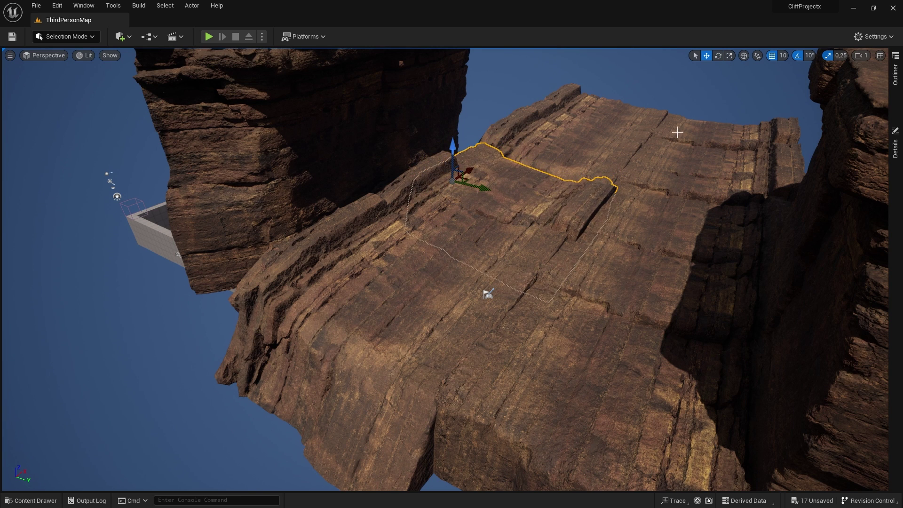
Step: Select the four upright wall cliffs and duplicate them farther back so both walls line the lengthened floor
{"action": "right_click_drag", "start_coordinate": [678, 132], "coordinate": [201, 242]}
{"action": "left_click", "coordinate": [201, 241]}
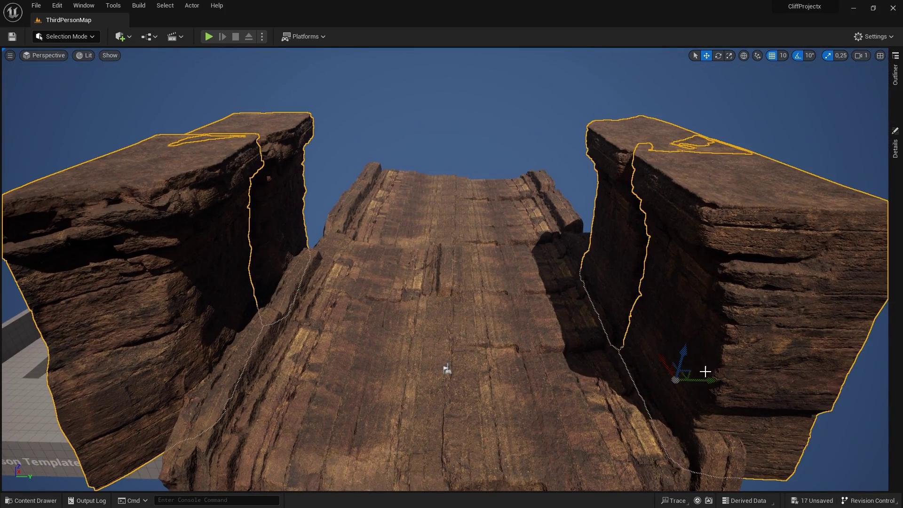
{"action": "left_click_drag", "start_coordinate": [664, 368], "coordinate": [606, 212], "text": "alt"}
{"action": "left_click", "coordinate": [526, 258]}
{"action": "right_click_drag", "start_coordinate": [526, 258], "coordinate": [527, 258]}
Step: Playtest the level by running the character through the lengthened canyon, then stop the session
{"action": "key", "text": "w"}
{"action": "left_click", "coordinate": [208, 38]}
{"action": "left_click", "coordinate": [244, 123]}
{"action": "key", "text": "w"}
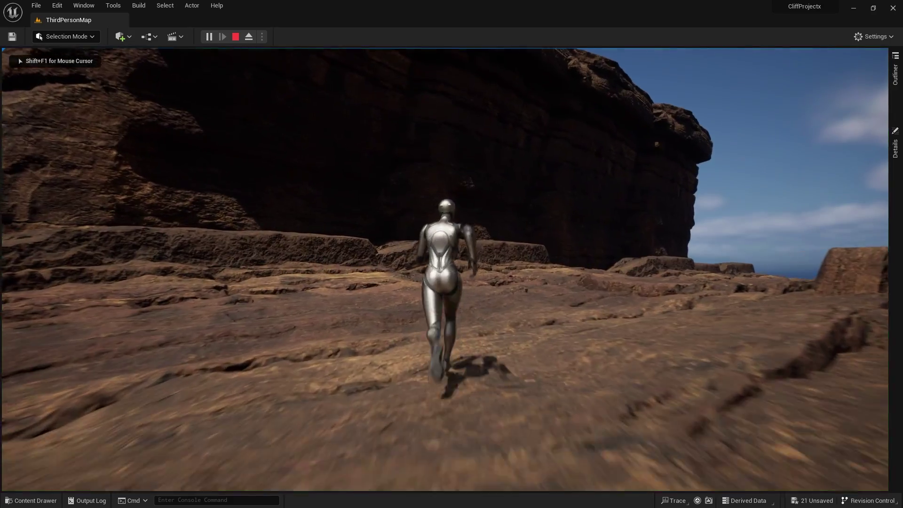
{"action": "key", "text": "Escape"}
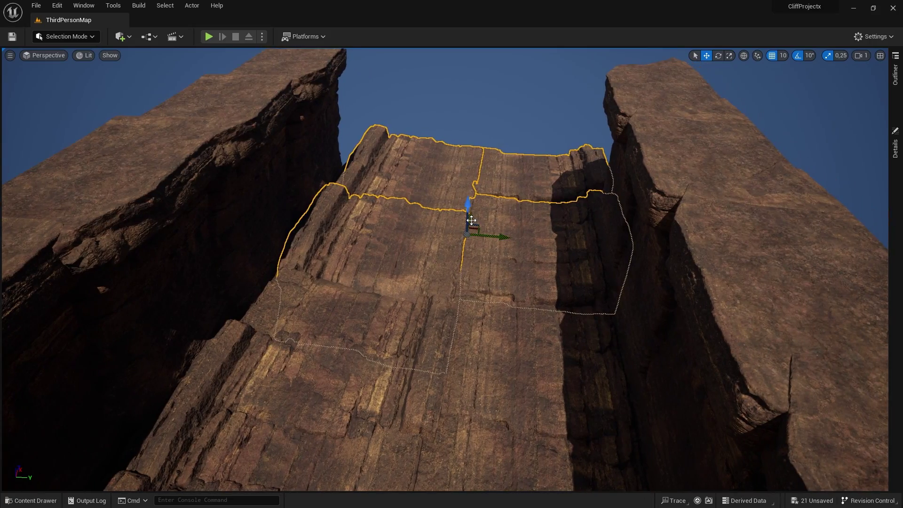
Step: Duplicate the four end ground cliffs farther back, then rotate and shift the copies so the canyon floor bends to the right
{"action": "left_click_drag", "start_coordinate": [472, 219], "coordinate": [496, 139], "text": "alt"}
{"action": "key", "text": "e"}
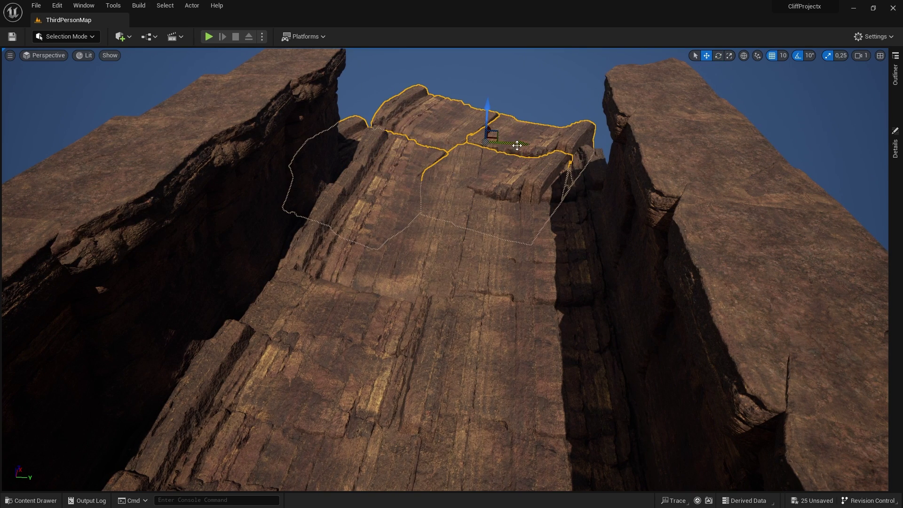
{"action": "left_click_drag", "start_coordinate": [517, 145], "coordinate": [556, 149]}
{"action": "right_click_drag", "start_coordinate": [556, 149], "coordinate": [564, 110]}
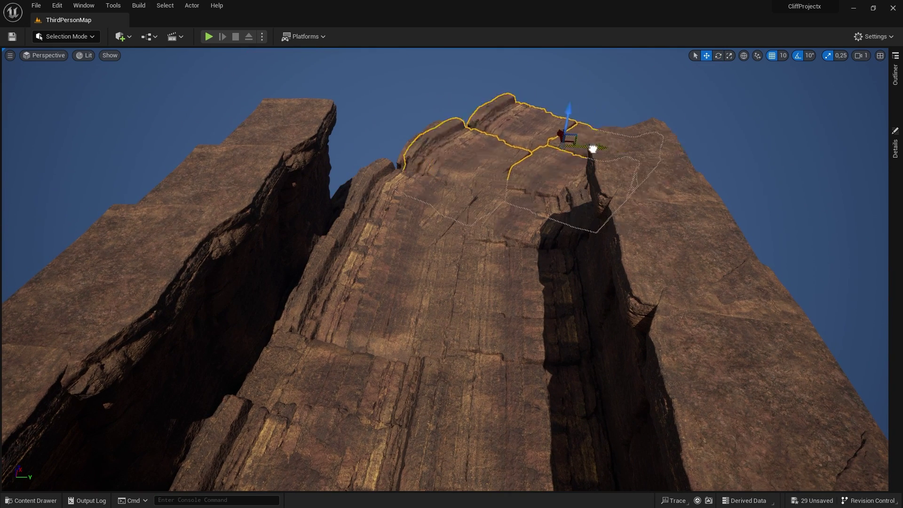
{"action": "left_click_drag", "start_coordinate": [585, 138], "coordinate": [579, 138]}
{"action": "left_click_drag", "start_coordinate": [551, 106], "coordinate": [550, 112]}
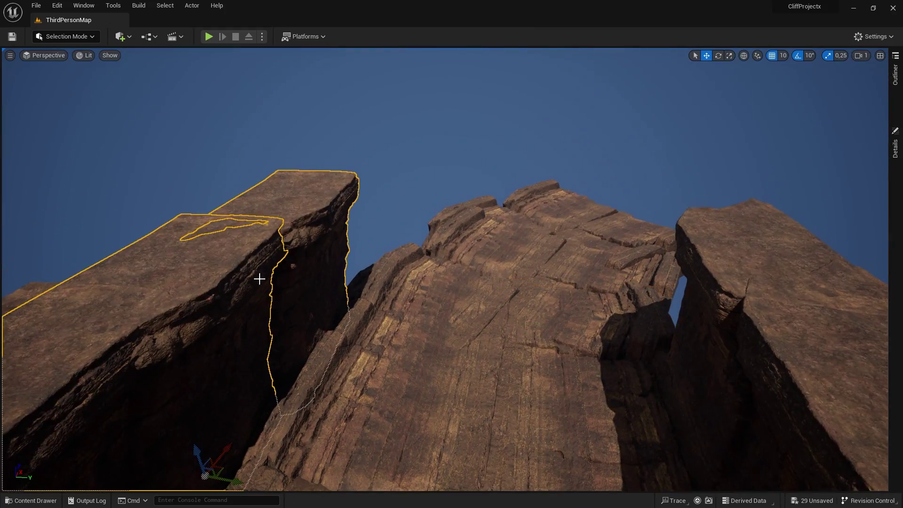
Step: Duplicate the left wall cliffs to the far end and angle the copies to follow the bend in the floor
{"action": "right_click_drag", "start_coordinate": [271, 278], "coordinate": [447, 224]}
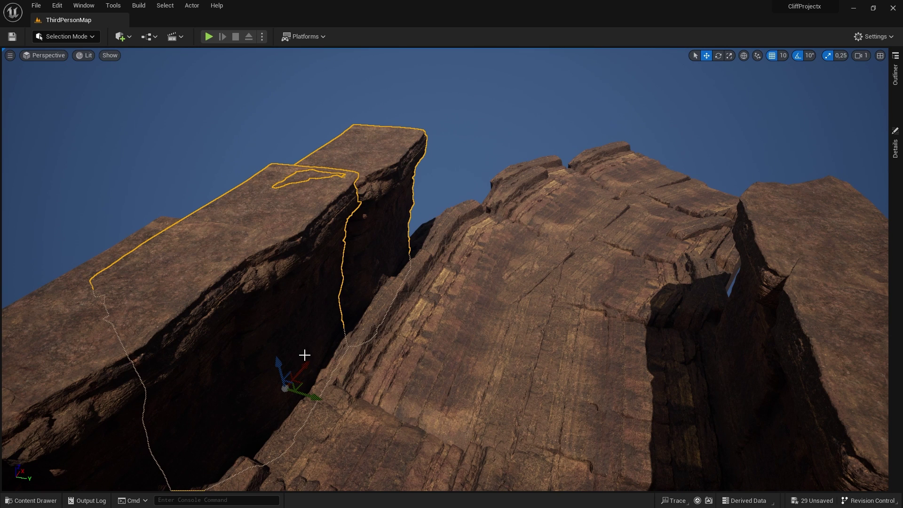
{"action": "left_click_drag", "start_coordinate": [298, 359], "coordinate": [491, 207]}
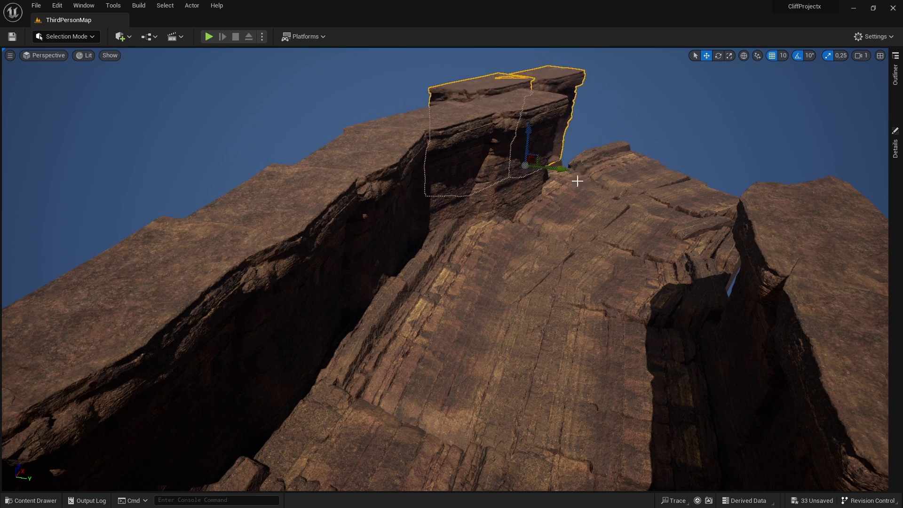
{"action": "left_click_drag", "start_coordinate": [563, 169], "coordinate": [626, 171]}
{"action": "right_click_drag", "start_coordinate": [626, 171], "coordinate": [683, 186]}
Step: Duplicate a ground cliff mesh on the canyon floor, then rotate and reposition the copy to vary the surface
{"action": "left_click", "coordinate": [588, 326]}
{"action": "left_click_drag", "start_coordinate": [588, 326], "coordinate": [558, 266], "text": "alt"}
{"action": "key", "text": "e"}
{"action": "right_click_drag", "start_coordinate": [557, 265], "coordinate": [540, 266]}
{"action": "left_click_drag", "start_coordinate": [562, 303], "coordinate": [649, 278]}
{"action": "key", "text": "w"}
{"action": "right_click_drag", "start_coordinate": [649, 279], "coordinate": [640, 226]}
Step: Playtest the level by running the character through the curved canyon, then stop the session
{"action": "left_click", "coordinate": [207, 36]}
{"action": "key", "text": "w"}
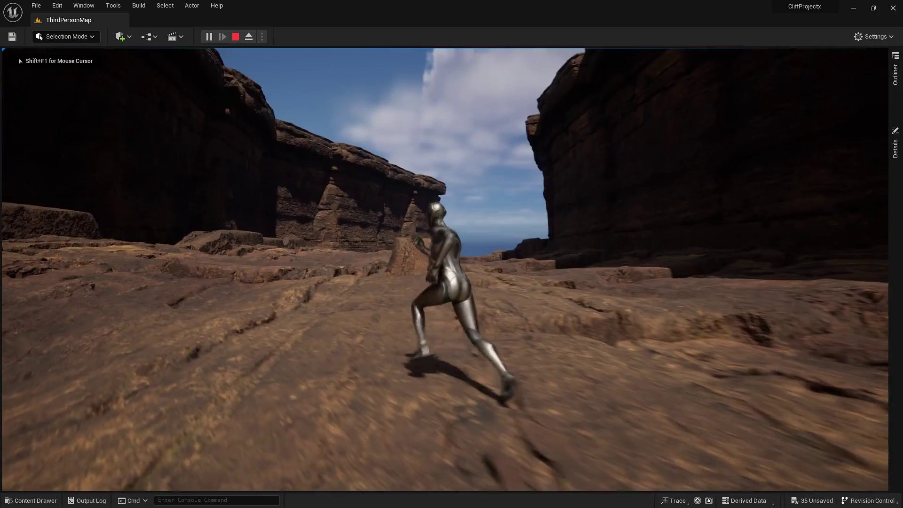
{"action": "key", "text": "w"}
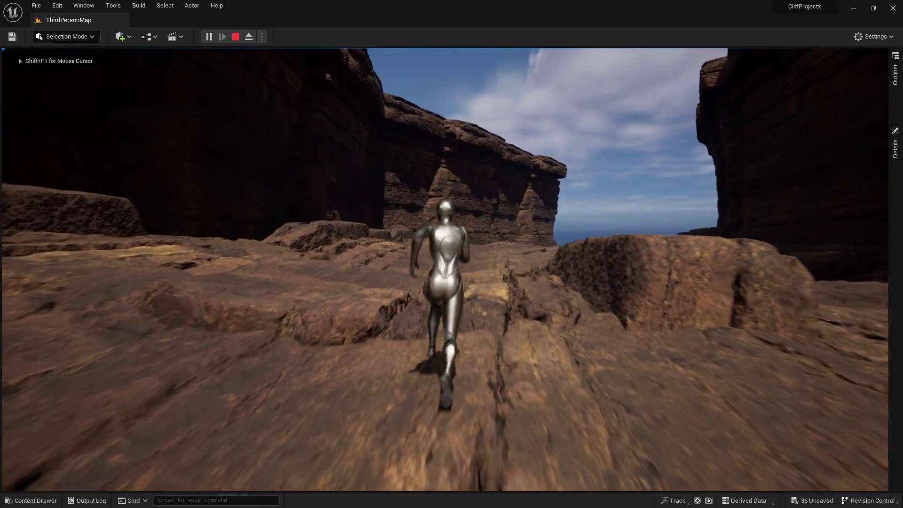
{"action": "key", "text": "w"}
{"action": "key", "text": "Escape"}
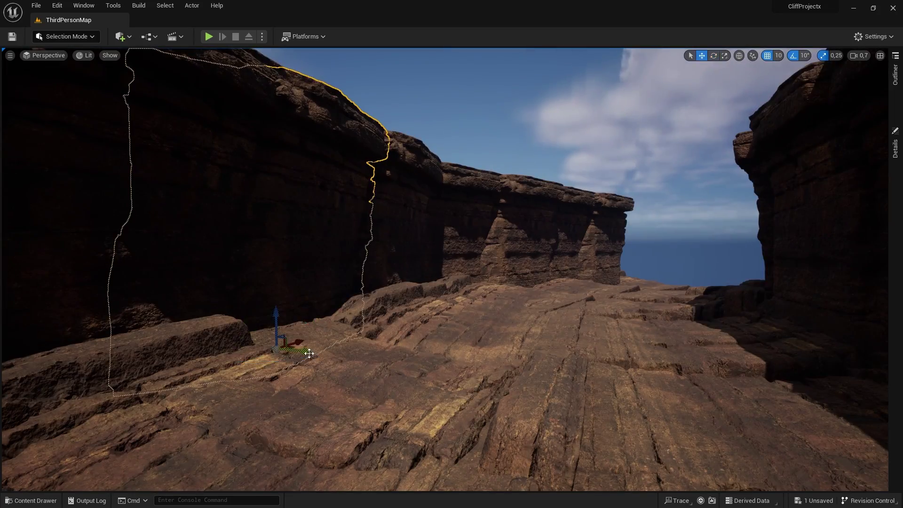
Step: Duplicate a left wall cliff, rotate the copy onto its side and raise it above the canyon floor
{"action": "left_click_drag", "start_coordinate": [307, 352], "coordinate": [437, 343]}
{"action": "key", "text": "e"}
{"action": "left_click_drag", "start_coordinate": [401, 316], "coordinate": [371, 89]}
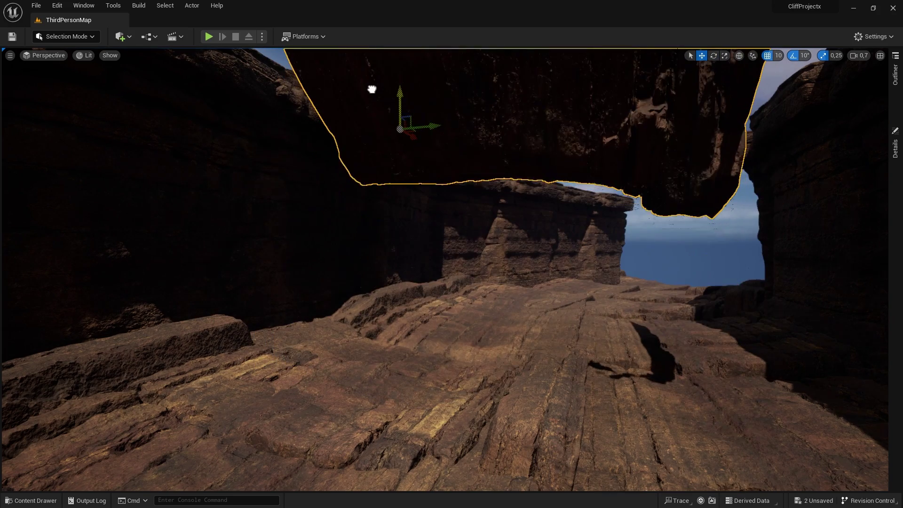
{"action": "key", "text": "s"}
{"action": "right_click_drag", "start_coordinate": [371, 89], "coordinate": [403, 70]}
Step: Scale up and rotate the raised cliff mesh, then move it across the gap between the two canyon walls
{"action": "key", "text": "r"}
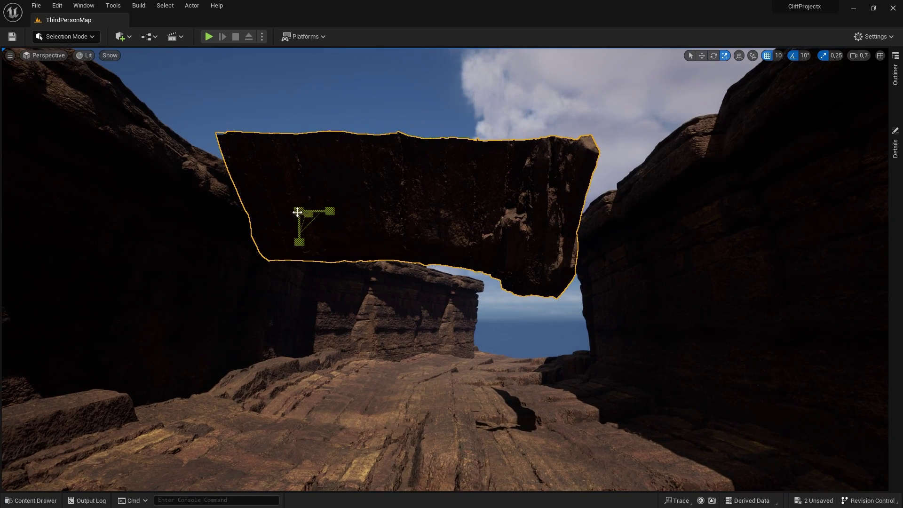
{"action": "scroll", "coordinate": [301, 216], "scroll_direction": "up", "scroll_amount": 5}
{"action": "key", "text": "e"}
{"action": "left_click_drag", "start_coordinate": [337, 207], "coordinate": [402, 224]}
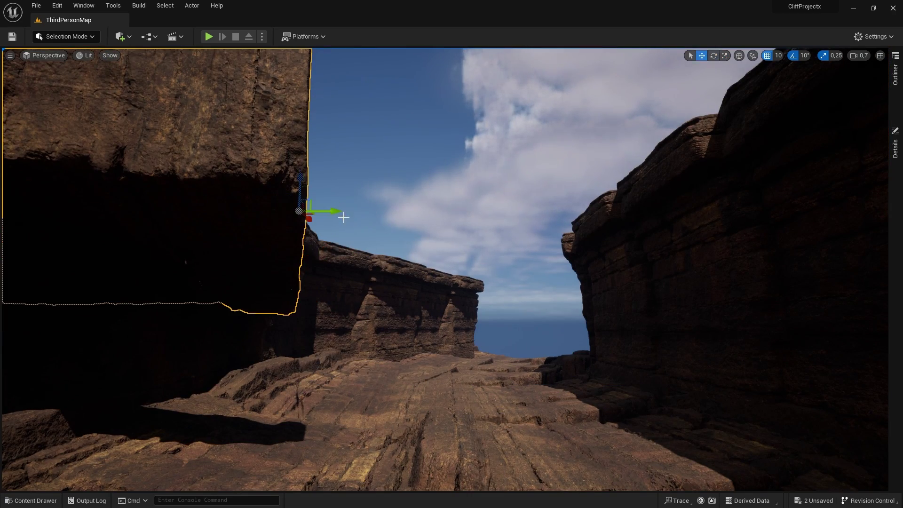
{"action": "left_click_drag", "start_coordinate": [343, 217], "coordinate": [609, 152]}
{"action": "key", "text": "e"}
{"action": "key", "text": "w"}
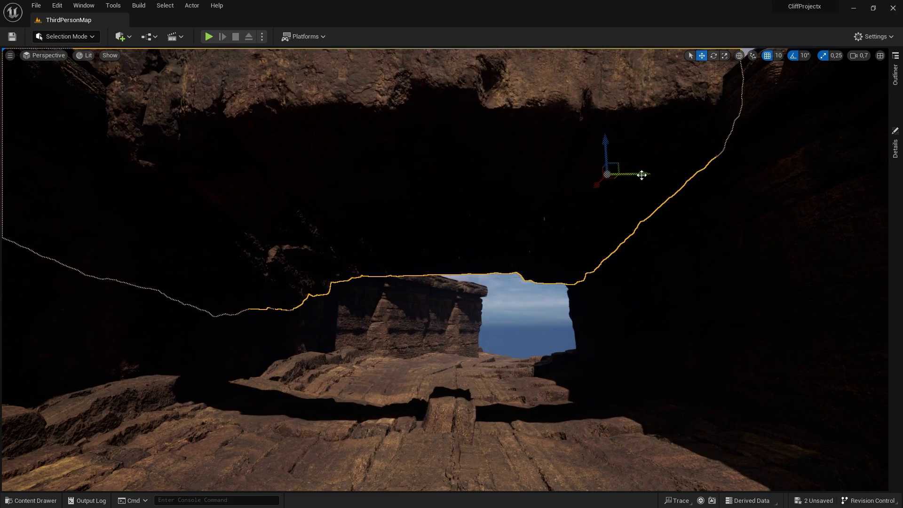
Step: Fine-tune the overhead cliff's position so it bridges both canyon walls as a rock arch
{"action": "key", "text": "s"}
{"action": "right_click_drag", "start_coordinate": [644, 175], "coordinate": [637, 168]}
{"action": "left_click_drag", "start_coordinate": [649, 204], "coordinate": [659, 205]}
{"action": "left_click_drag", "start_coordinate": [627, 178], "coordinate": [610, 198]}
{"action": "right_click_drag", "start_coordinate": [639, 266], "coordinate": [635, 266]}
{"action": "left_click_drag", "start_coordinate": [675, 225], "coordinate": [659, 224]}
Step: Inspect the rock arch in game view and playtest by running the character toward it, then stop the session
{"action": "right_click_drag", "start_coordinate": [659, 235], "coordinate": [642, 274]}
{"action": "key", "text": "w"}
{"action": "key", "text": "w"}
{"action": "key", "text": "g"}
{"action": "key", "text": "g"}
{"action": "key", "text": "w"}
{"action": "left_click", "coordinate": [210, 38]}
{"action": "left_click", "coordinate": [209, 37]}
{"action": "key", "text": "w"}
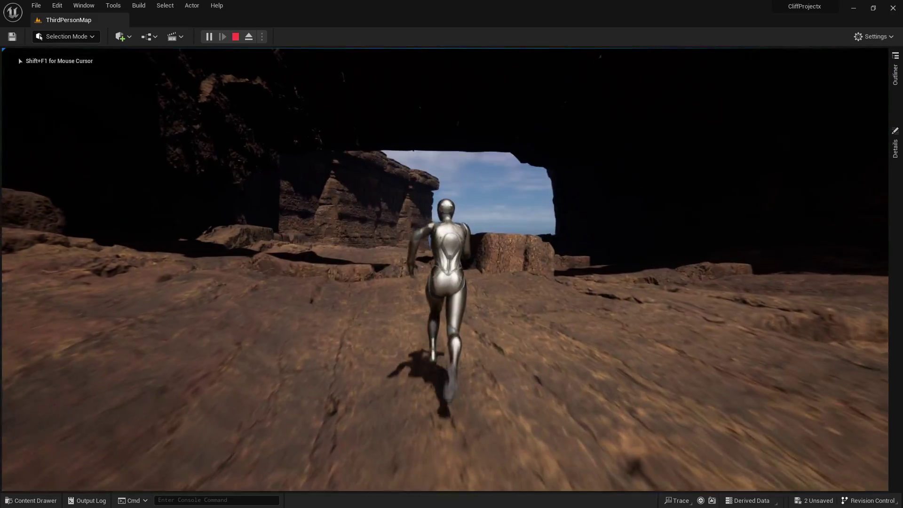
{"action": "key", "text": "Escape"}
Step: Add a point light beneath the rock arch and open its details
{"action": "left_click", "coordinate": [120, 36]}
{"action": "mouse_move", "coordinate": [163, 124]}
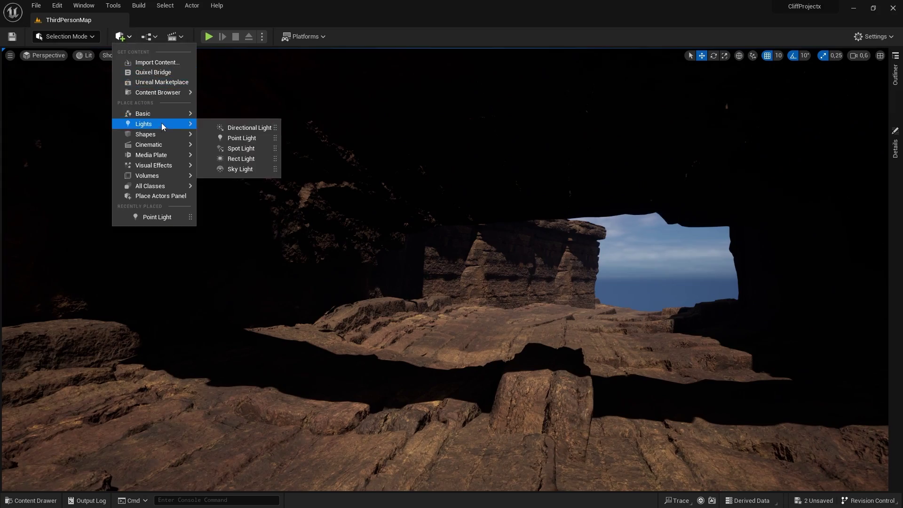
{"action": "left_click", "coordinate": [257, 138]}
{"action": "mouse_move", "coordinate": [868, 190]}
{"action": "right_mouse_down"}
{"action": "mouse_move", "coordinate": [861, 188]}
{"action": "mouse_move", "coordinate": [868, 190]}
{"action": "right_mouse_up"}
{"action": "left_click", "coordinate": [893, 156]}
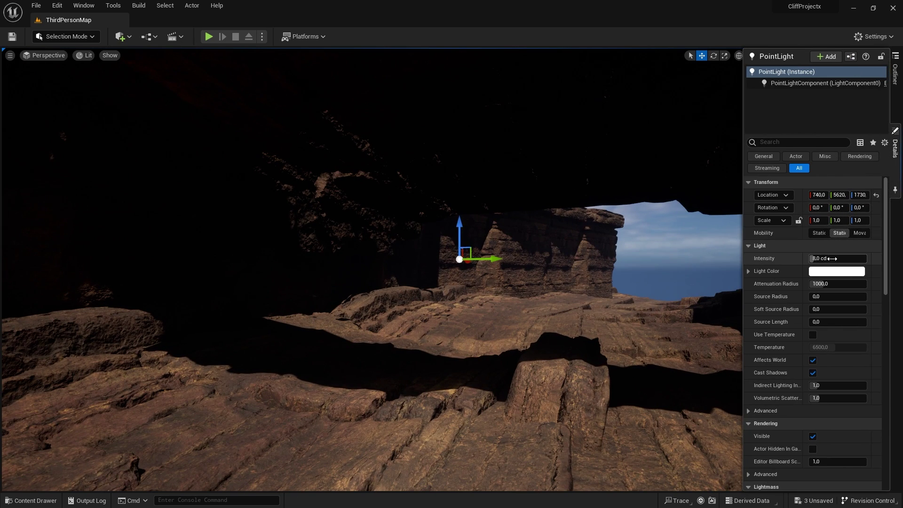
Step: Raise the point light's intensity, give it a warm yellow-orange colour (hex sRGB FFE6B0FF), and adjust its position beneath the arch
{"action": "left_click_drag", "start_coordinate": [831, 259], "coordinate": [796, 303]}
{"action": "left_click", "coordinate": [824, 273]}
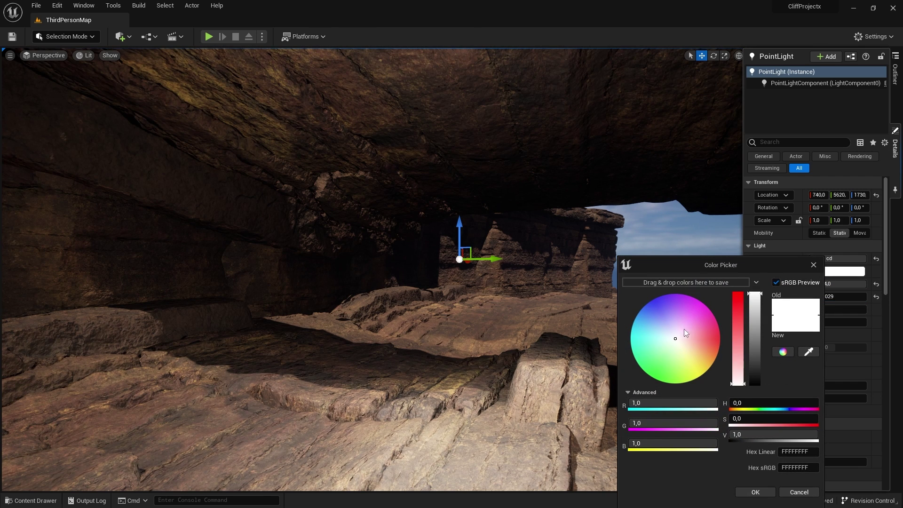
{"action": "left_click_drag", "start_coordinate": [675, 339], "coordinate": [691, 352]}
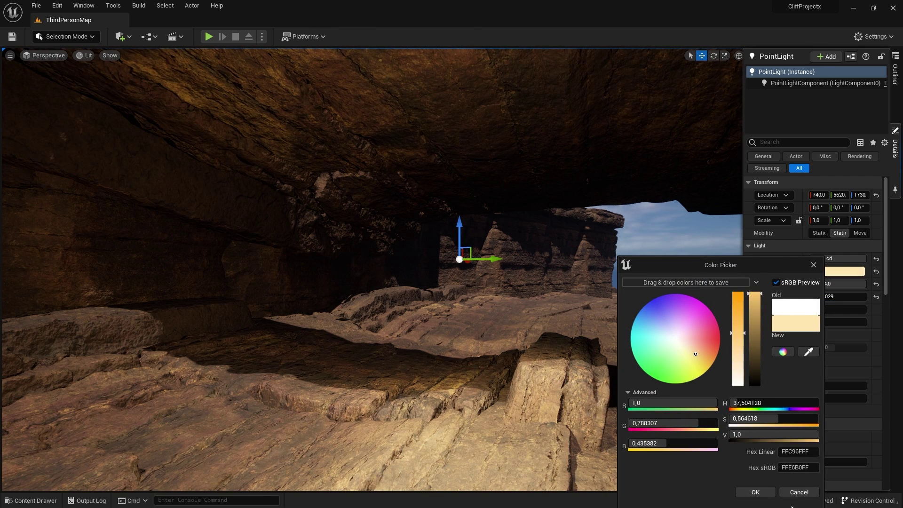
{"action": "left_click", "coordinate": [755, 492]}
{"action": "mouse_move", "coordinate": [475, 261]}
{"action": "left_mouse_down"}
{"action": "mouse_move", "coordinate": [389, 270]}
{"action": "mouse_move", "coordinate": [475, 266]}
{"action": "left_mouse_up"}
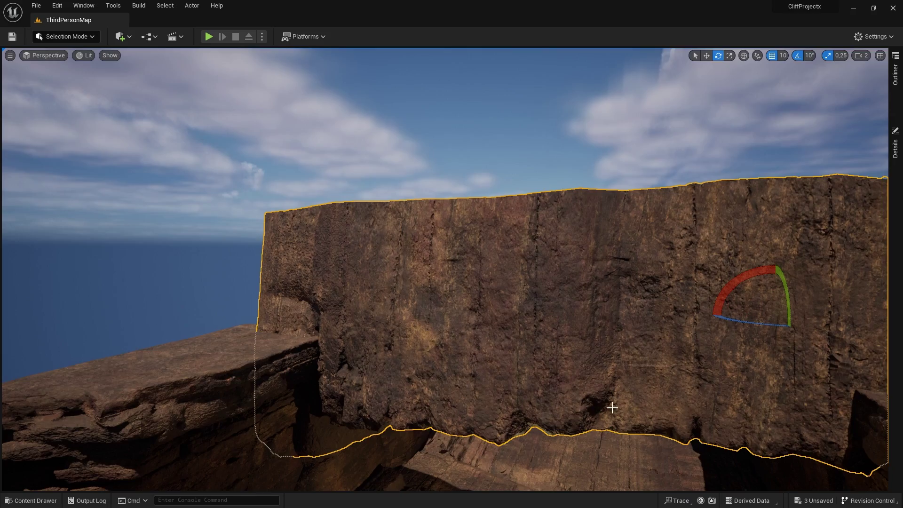
Step: Duplicate the arch cliff mesh further along the canyon, then rotate and reposition the copy
{"action": "right_click_drag", "start_coordinate": [609, 408], "coordinate": [437, 287]}
{"action": "key", "text": "w"}
{"action": "left_click_drag", "start_coordinate": [339, 244], "coordinate": [655, 282], "text": "alt"}
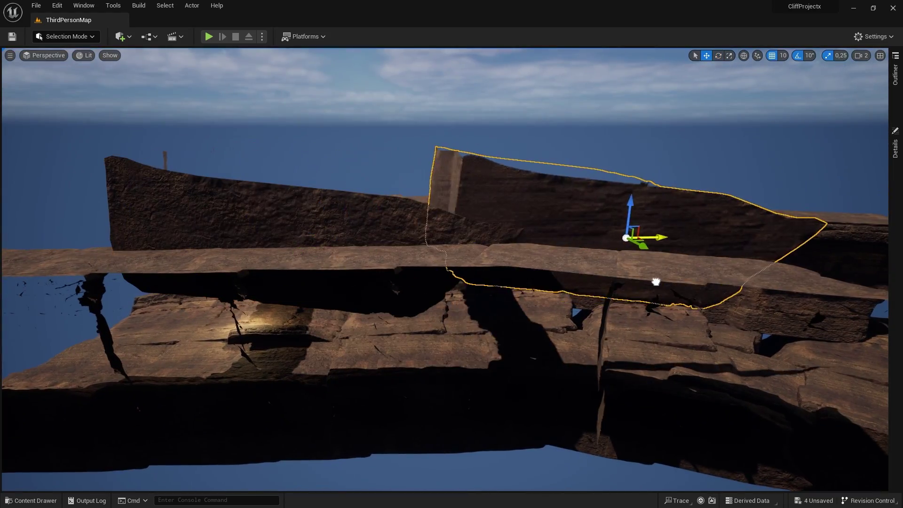
{"action": "key", "text": "e"}
{"action": "left_click_drag", "start_coordinate": [614, 249], "coordinate": [489, 252]}
{"action": "left_click_drag", "start_coordinate": [613, 255], "coordinate": [604, 189]}
Step: Fine-tune the copied cliff's position so it hangs across the canyon beyond the first arch
{"action": "key", "text": "a"}
{"action": "right_click_drag", "start_coordinate": [577, 207], "coordinate": [764, 231]}
{"action": "scroll", "coordinate": [576, 208], "scroll_direction": "up", "scroll_amount": 1}
{"action": "left_click", "coordinate": [651, 236]}
{"action": "key", "text": "w"}
{"action": "right_click_drag", "start_coordinate": [651, 235], "coordinate": [701, 198]}
{"action": "scroll", "coordinate": [650, 236], "scroll_direction": "down", "scroll_amount": 3}
{"action": "key", "text": "s"}
{"action": "scroll", "coordinate": [651, 236], "scroll_direction": "down", "scroll_amount": 4}
{"action": "left_click", "coordinate": [543, 220]}
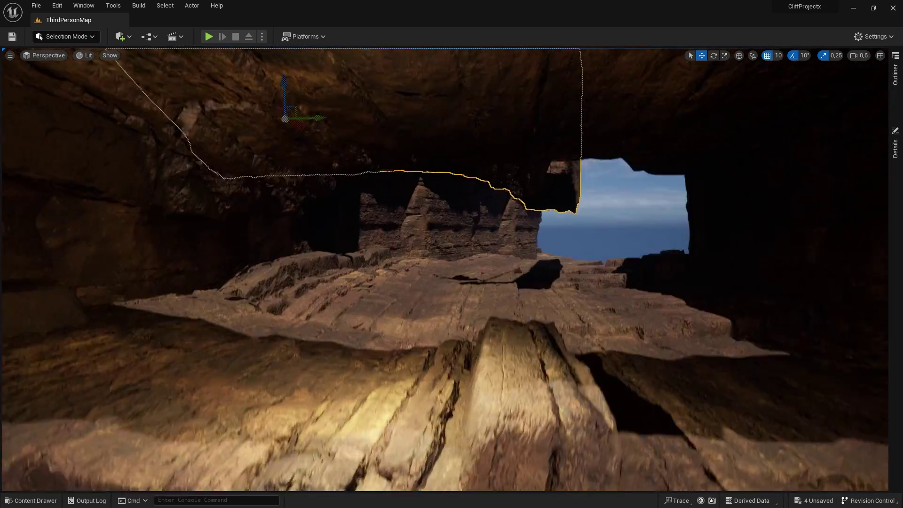
Step: Place another overhead cliff copy near the far end of the walls, rotating it by 200 degrees
{"action": "key", "text": "s"}
{"action": "scroll", "coordinate": [399, 147], "scroll_direction": "up", "scroll_amount": 4}
{"action": "right_click_drag", "start_coordinate": [400, 147], "coordinate": [372, 181]}
{"action": "key", "text": "d"}
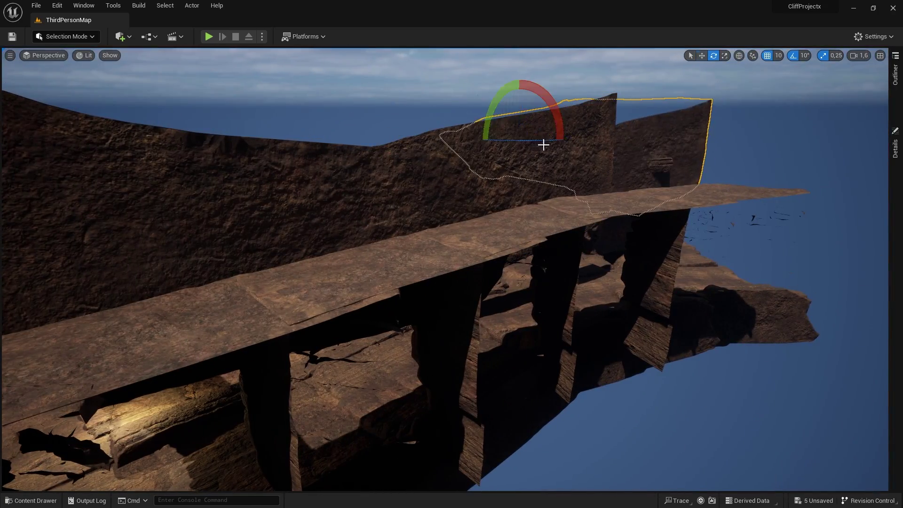
{"action": "right_click_drag", "start_coordinate": [543, 145], "coordinate": [522, 176]}
{"action": "key", "text": "w"}
{"action": "left_click_drag", "start_coordinate": [649, 145], "coordinate": [619, 201]}
{"action": "right_click_drag", "start_coordinate": [620, 201], "coordinate": [583, 165]}
{"action": "scroll", "coordinate": [619, 200], "scroll_direction": "up", "scroll_amount": 2}
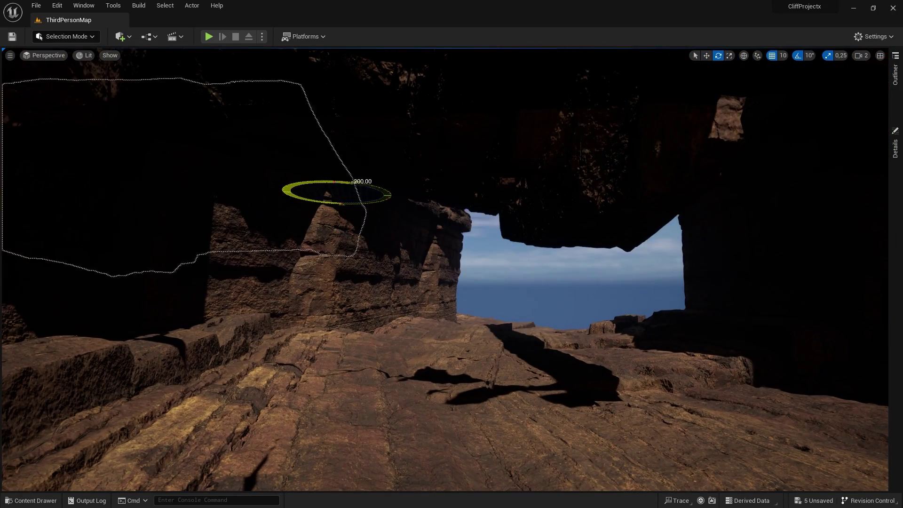
Step: Scale the far overhead cliff copy so it spans the gap between the canyon walls
{"action": "right_click_drag", "start_coordinate": [620, 200], "coordinate": [607, 188]}
{"action": "key", "text": "w"}
{"action": "key", "text": "r"}
{"action": "left_click_drag", "start_coordinate": [680, 198], "coordinate": [695, 188]}
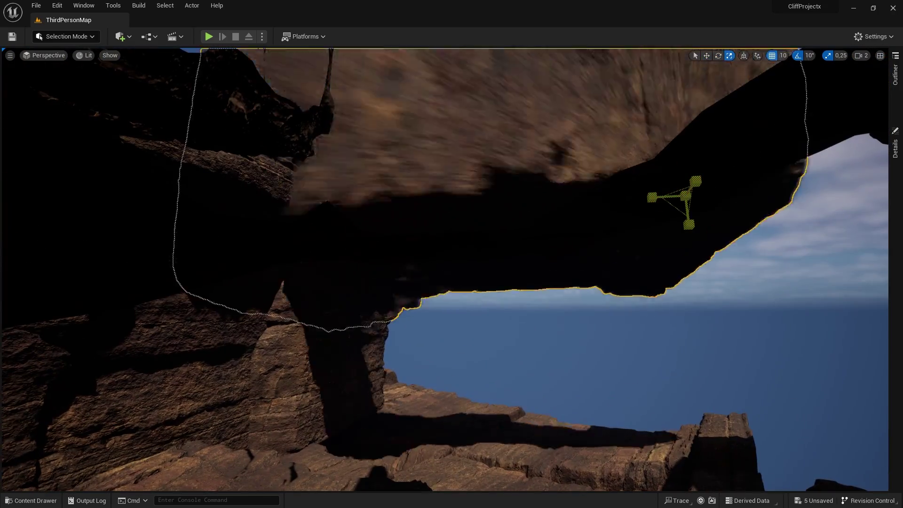
{"action": "right_click_drag", "start_coordinate": [520, 224], "coordinate": [534, 222]}
{"action": "key", "text": "s"}
{"action": "key", "text": "w"}
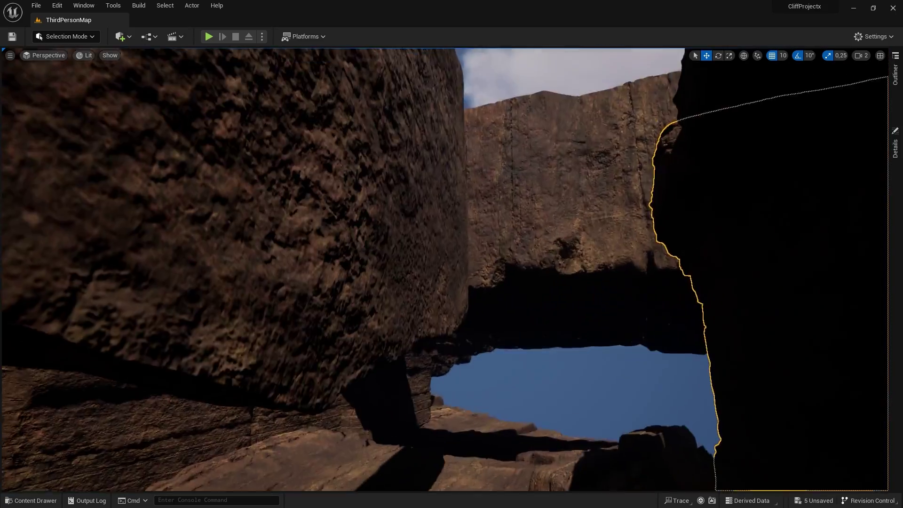
Step: Move the selected overhead cliff mesh to extend the rock ceiling between the canyon walls
{"action": "scroll", "coordinate": [566, 261], "scroll_direction": "down", "scroll_amount": 1}
{"action": "right_click_drag", "start_coordinate": [565, 261], "coordinate": [565, 261]}
{"action": "right_click_drag", "start_coordinate": [466, 291], "coordinate": [475, 282]}
{"action": "key", "text": "w"}
{"action": "left_click", "coordinate": [558, 355]}
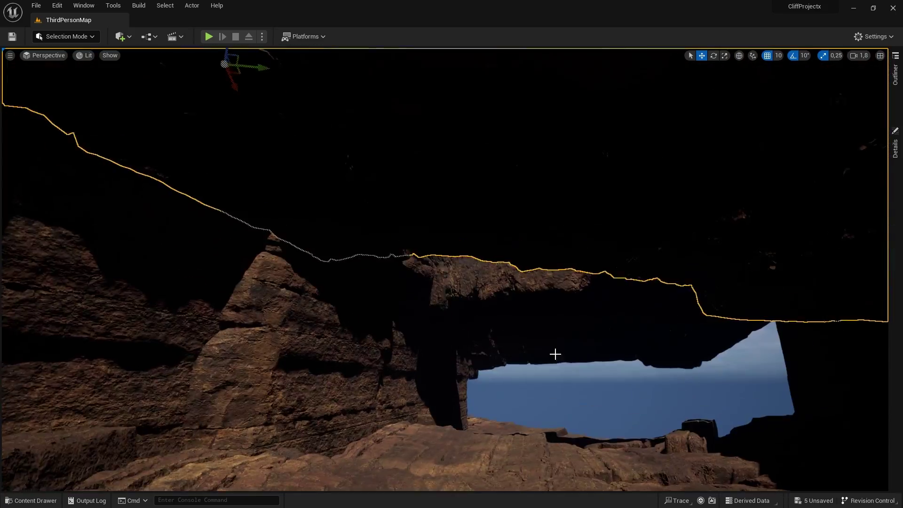
{"action": "key", "text": "w"}
{"action": "right_click_drag", "start_coordinate": [558, 355], "coordinate": [612, 362]}
{"action": "scroll", "coordinate": [558, 355], "scroll_direction": "down", "scroll_amount": 1}
Step: Check the tunnel in game view and rotate the side cliff mesh by 60 degrees to close the opening
{"action": "key", "text": "s"}
{"action": "key", "text": "g"}
{"action": "key", "text": "w"}
{"action": "right_click_drag", "start_coordinate": [540, 253], "coordinate": [636, 189]}
{"action": "right_click_drag", "start_coordinate": [604, 235], "coordinate": [608, 254]}
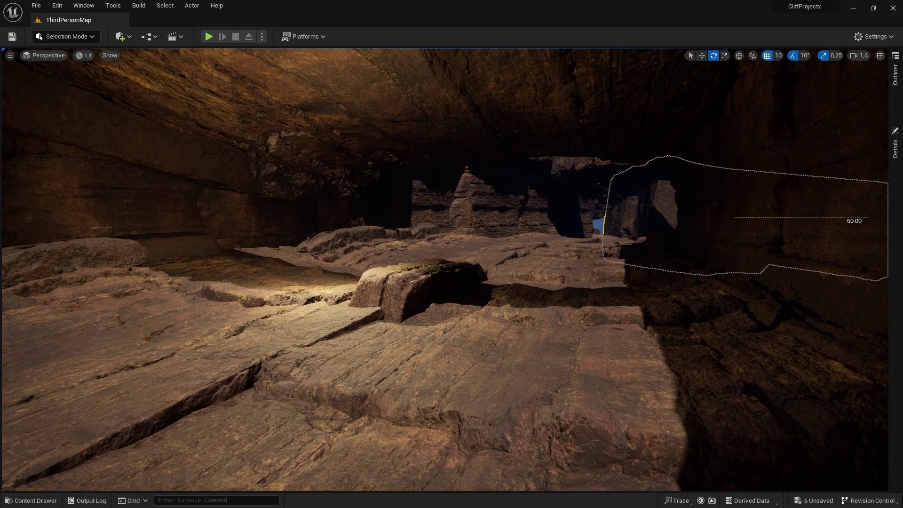
{"action": "left_click_drag", "start_coordinate": [828, 217], "coordinate": [842, 217]}
Step: Duplicate the point light sideways to light the other side of the rock tunnel
{"action": "mouse_move", "coordinate": [685, 294]}
{"action": "right_mouse_down"}
{"action": "mouse_move", "coordinate": [698, 288]}
{"action": "mouse_move", "coordinate": [668, 278]}
{"action": "mouse_move", "coordinate": [685, 294]}
{"action": "right_mouse_up"}
{"action": "key", "text": "s"}
{"action": "key", "text": "g"}
{"action": "key", "text": "g"}
{"action": "right_click_drag", "start_coordinate": [614, 248], "coordinate": [347, 253]}
{"action": "left_click", "coordinate": [347, 261]}
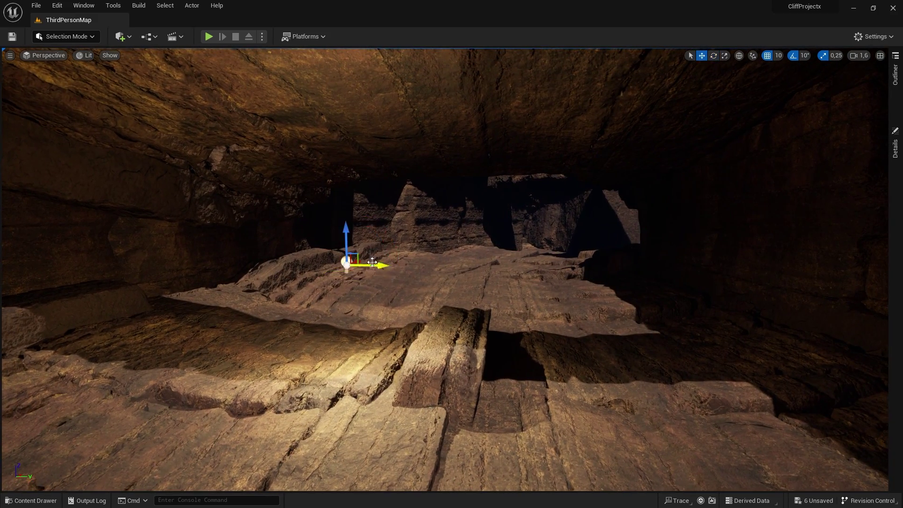
{"action": "left_click_drag", "start_coordinate": [359, 262], "coordinate": [496, 226], "text": "alt"}
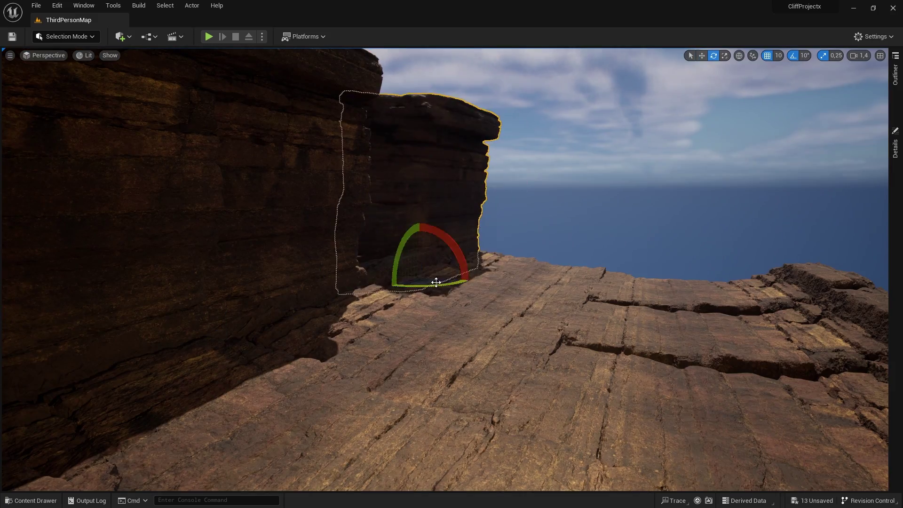
Step: Move the cliff mesh into the open end of the canyon, then rotate it and scale it up
{"action": "left_click_drag", "start_coordinate": [396, 275], "coordinate": [614, 299]}
{"action": "key", "text": "e"}
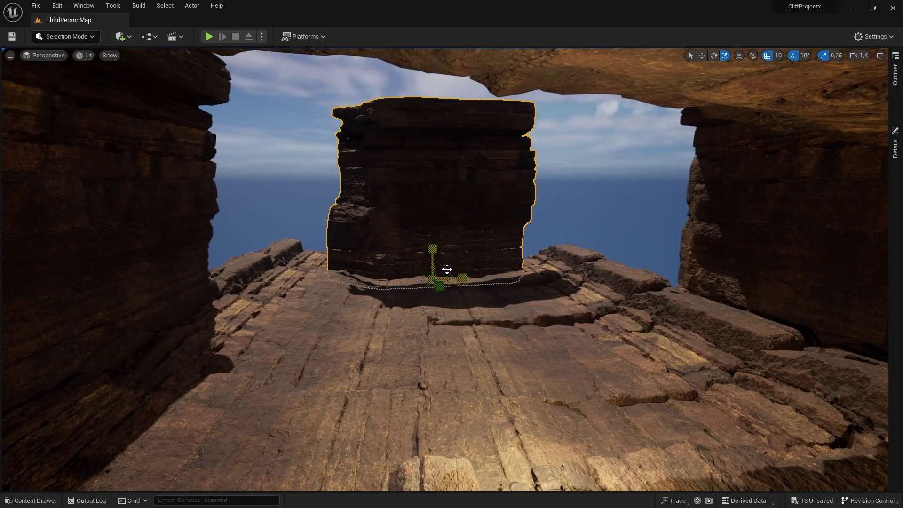
{"action": "left_click_drag", "start_coordinate": [446, 268], "coordinate": [426, 279]}
{"action": "key", "text": "w"}
{"action": "key", "text": "e"}
{"action": "key", "text": "e"}
Step: Lower and shift the enlarged cliff so it blocks the canyon's open end beside the wall
{"action": "key", "text": "w"}
{"action": "left_click_drag", "start_coordinate": [433, 282], "coordinate": [456, 292]}
{"action": "key", "text": "e"}
{"action": "key", "text": "w"}
{"action": "left_click_drag", "start_coordinate": [449, 301], "coordinate": [448, 465]}
{"action": "right_click_drag", "start_coordinate": [447, 464], "coordinate": [338, 444]}
{"action": "left_click_drag", "start_coordinate": [611, 444], "coordinate": [635, 413]}
{"action": "right_click_drag", "start_coordinate": [635, 413], "coordinate": [647, 413]}
{"action": "right_click_drag", "start_coordinate": [456, 435], "coordinate": [527, 410]}
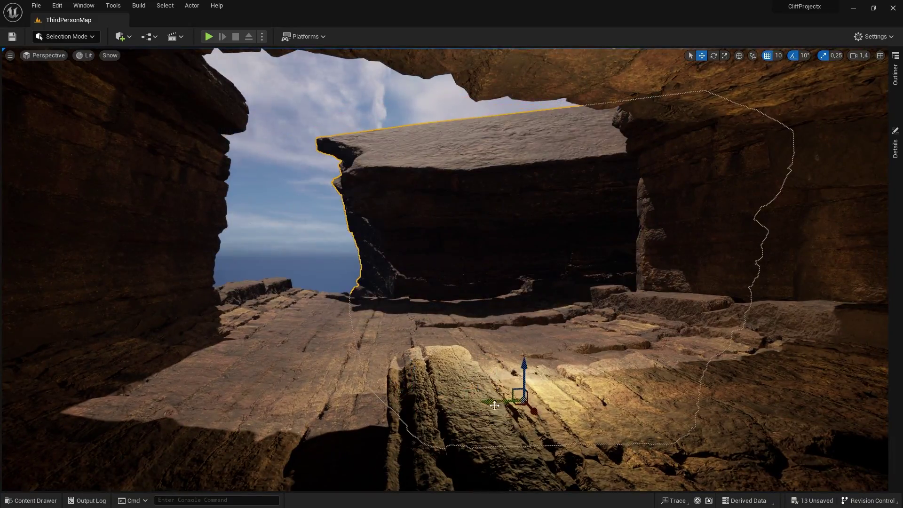
Step: Duplicate the point light toward the cliffs at the canyon's end and position the copy above the ground
{"action": "right_click_drag", "start_coordinate": [340, 417], "coordinate": [340, 417]}
{"action": "key", "text": "g"}
{"action": "right_click_drag", "start_coordinate": [519, 312], "coordinate": [531, 259]}
{"action": "key", "text": "l"}
{"action": "left_click", "coordinate": [530, 287]}
{"action": "left_click_drag", "start_coordinate": [514, 266], "coordinate": [646, 175], "text": "alt"}
{"action": "right_click_drag", "start_coordinate": [613, 172], "coordinate": [616, 169]}
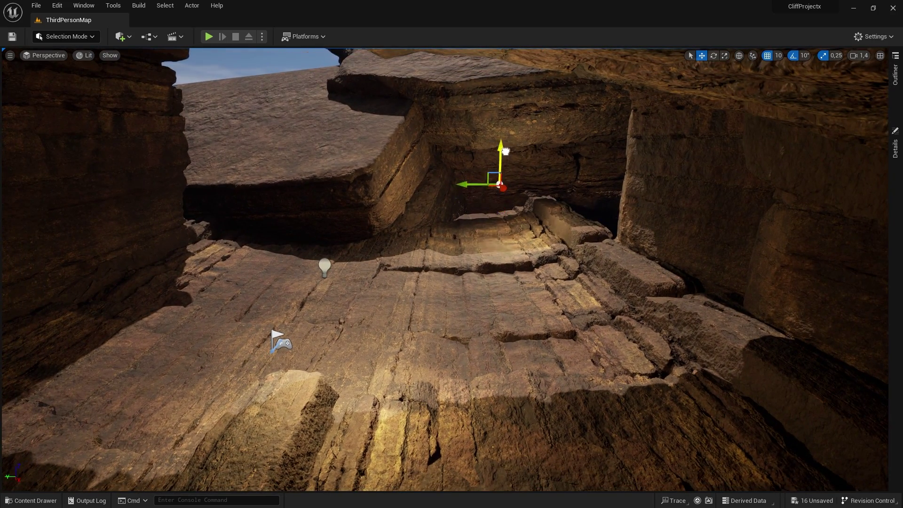
Step: Playtest the lit canyon end, then rotate the sunlight's direction across the cliffs
{"action": "left_click", "coordinate": [211, 36]}
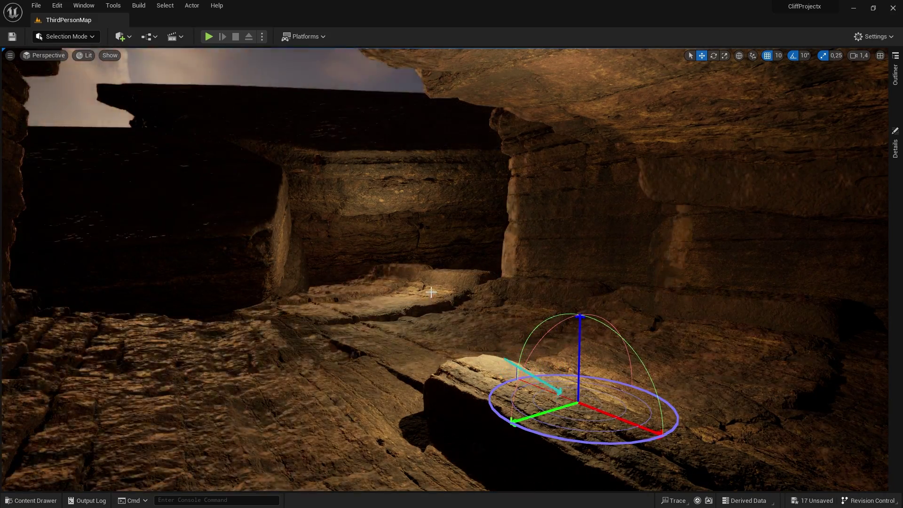
{"action": "key", "text": "ctrl+l"}
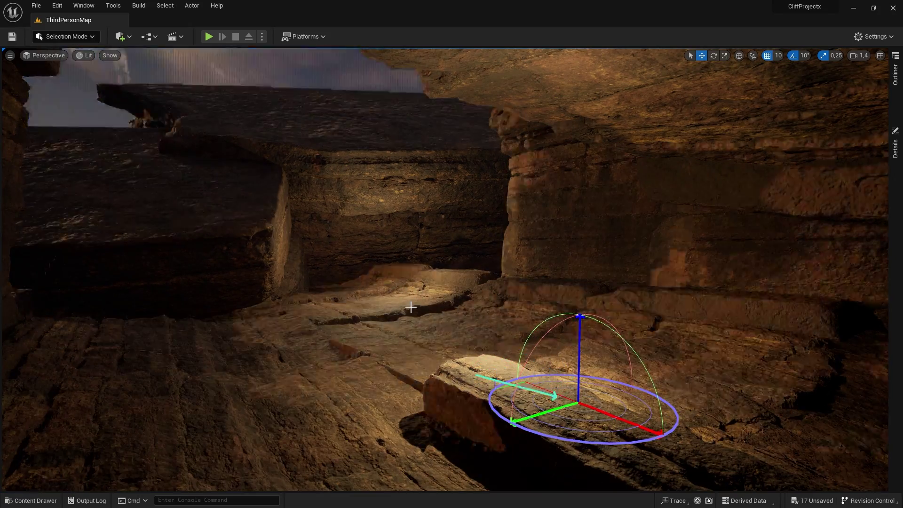
Step: Playtest the level by running the character along the canyon path and through the lit rock tunnel
{"action": "key", "text": "alt+p"}
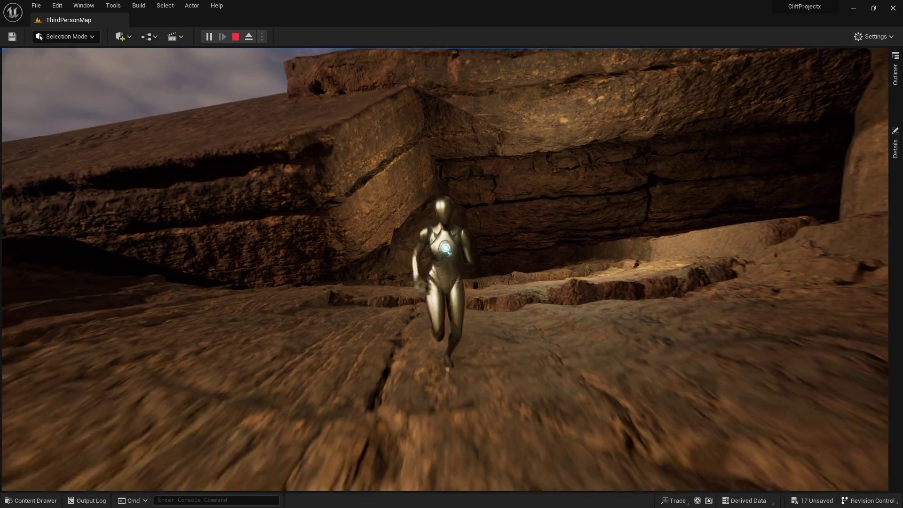
{"action": "key", "text": "s"}
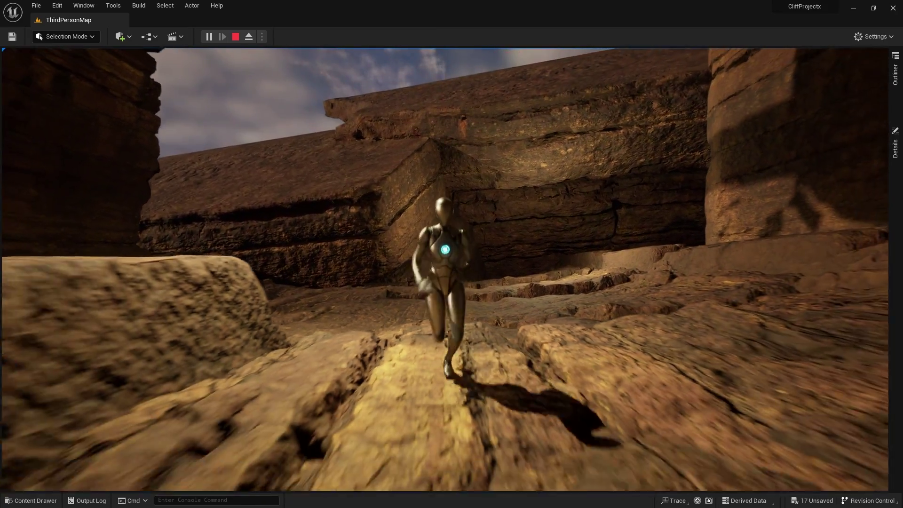
{"action": "key", "text": "s"}
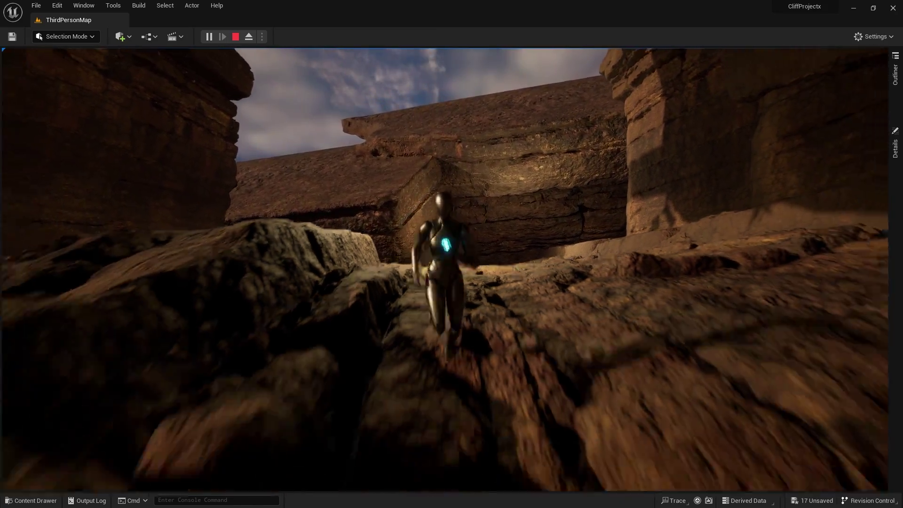
{"action": "key", "text": "s"}
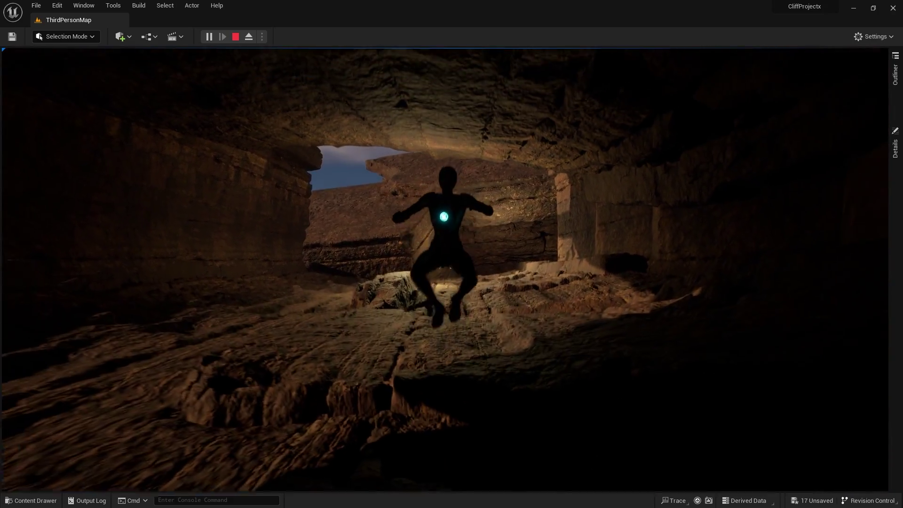
{"action": "key", "text": "w"}
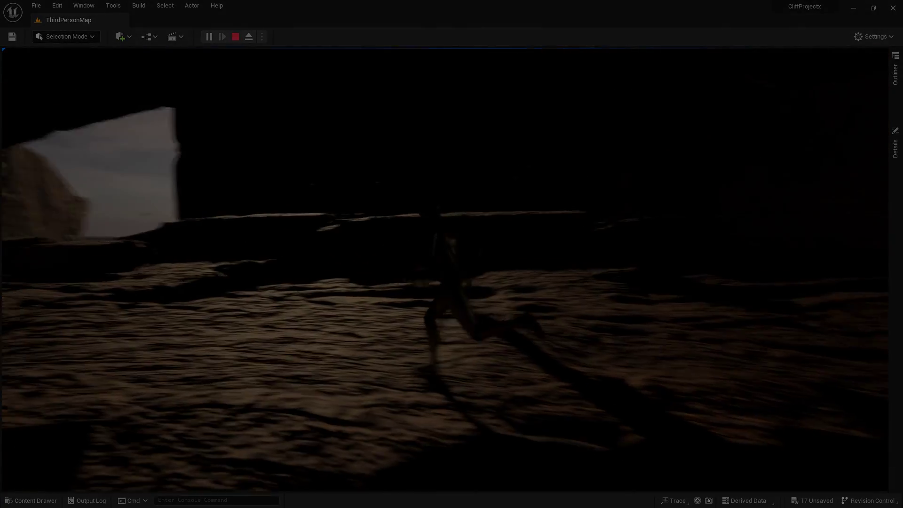